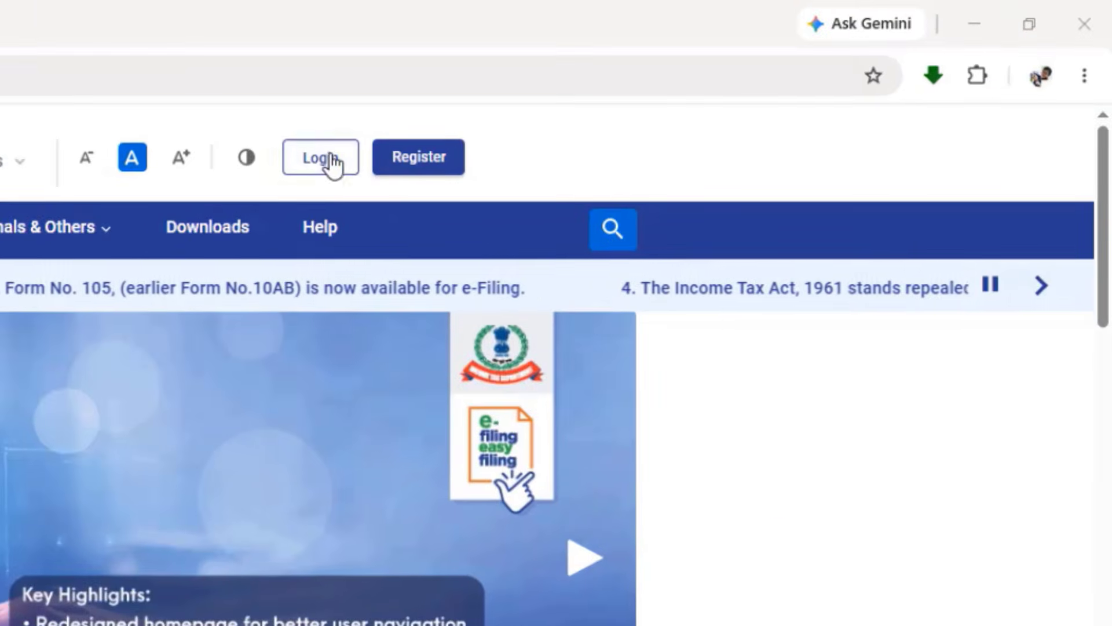
Open the e-Filing login page, fill in the saved user ID and continue to the password page
left_click(345, 156)
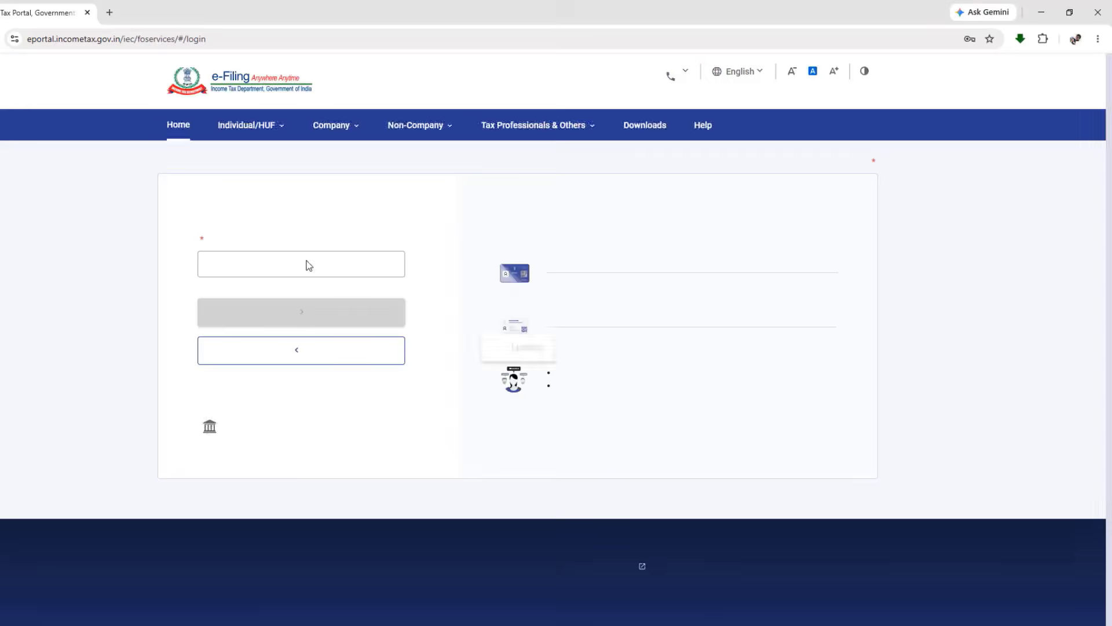
left_click(229, 288)
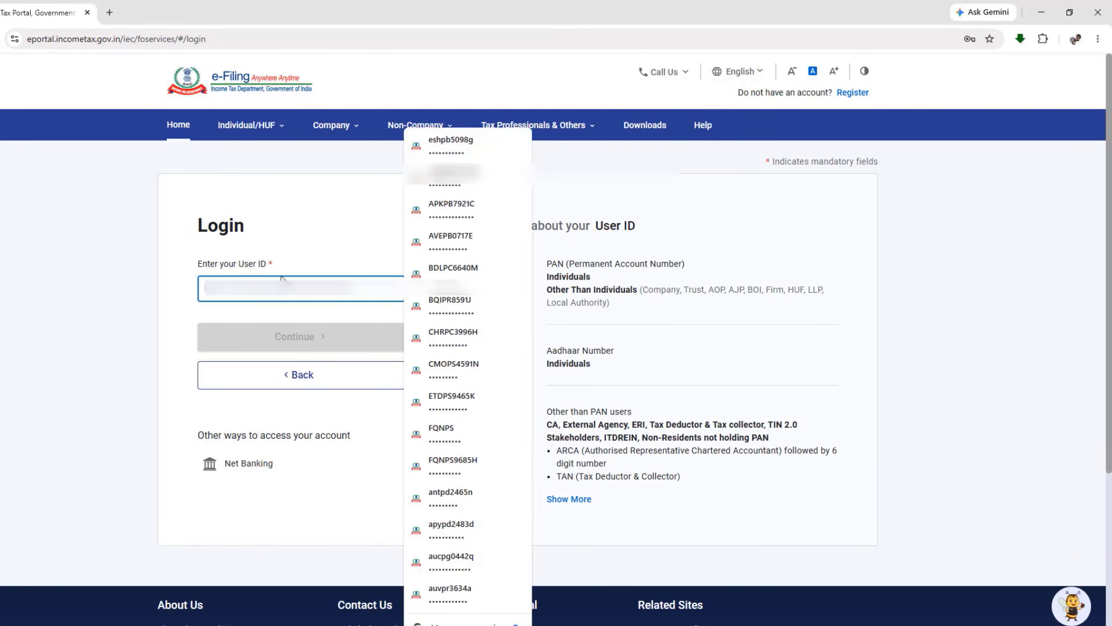
left_click(440, 187)
left_click(297, 338)
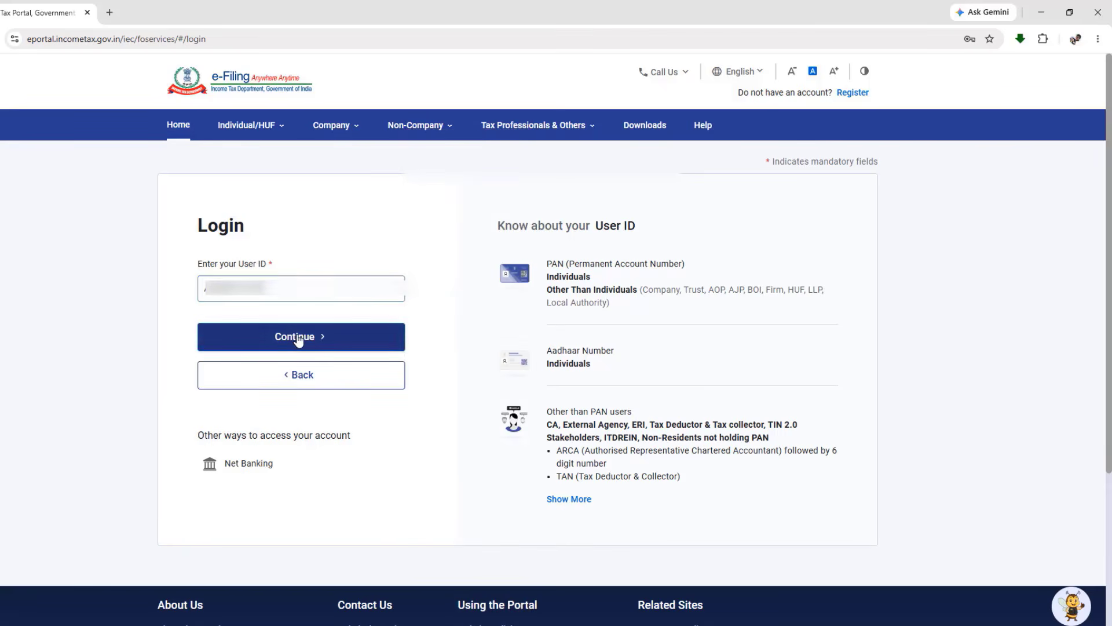
Confirm the secure access message, enter the account password and log in
left_click(204, 342)
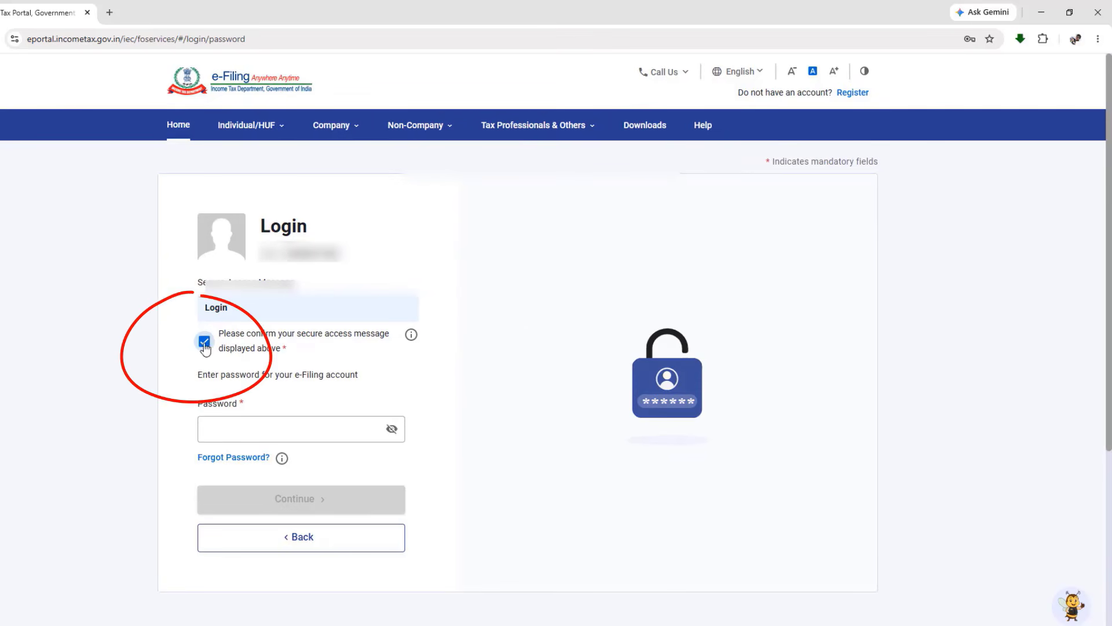
left_click(211, 427)
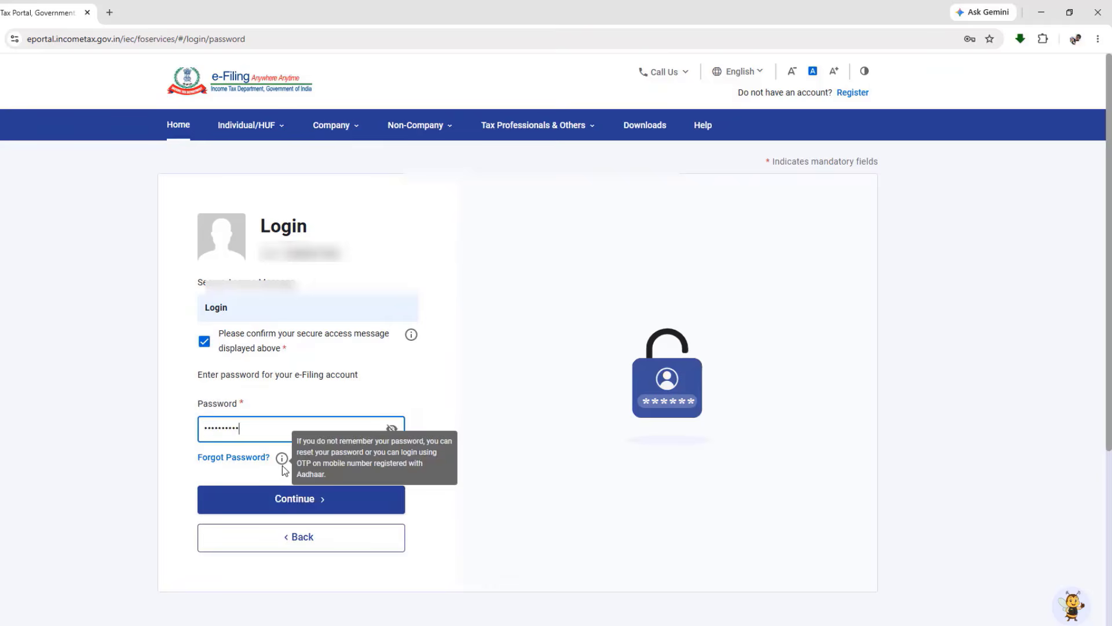
left_click(287, 498)
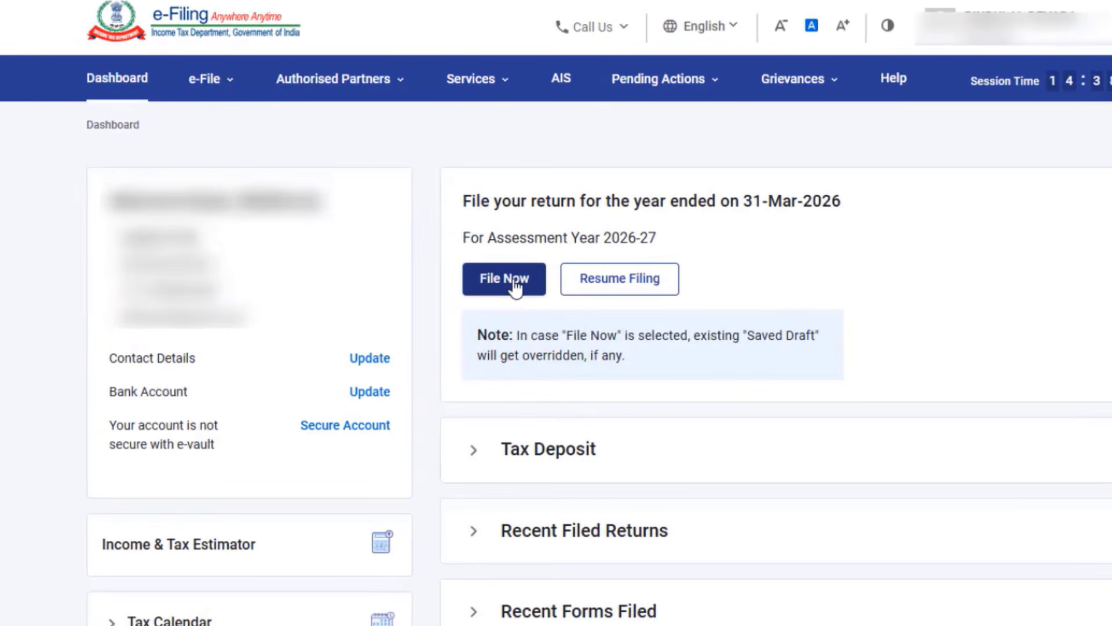
Start a new income tax return filing for assessment year 2026-27 in online mode instead of resuming the saved draft
left_click(515, 286)
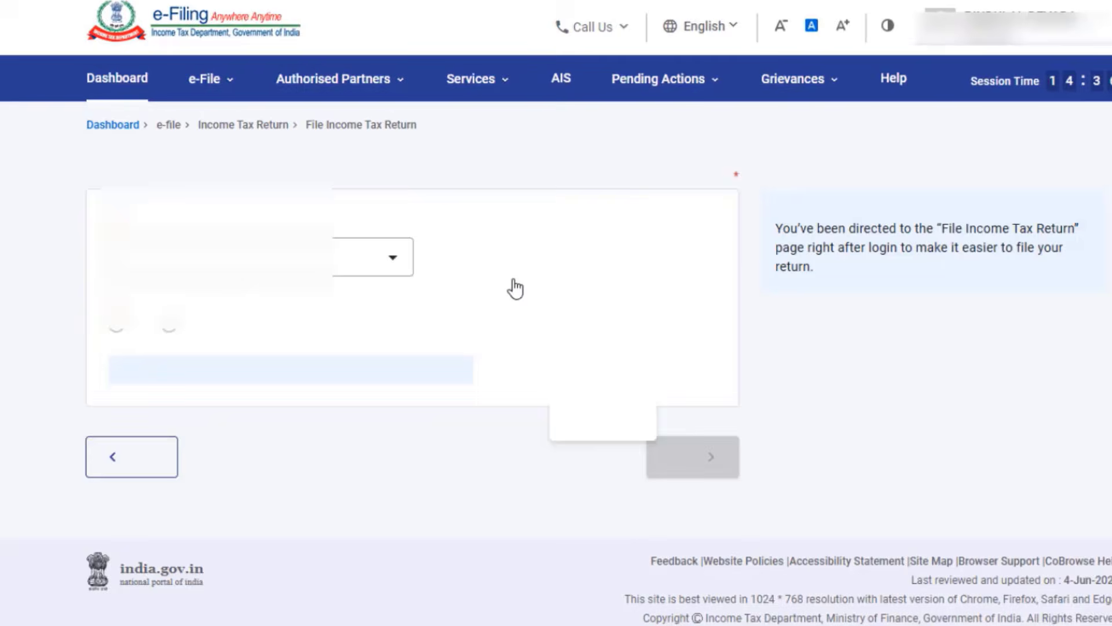
left_click(116, 361)
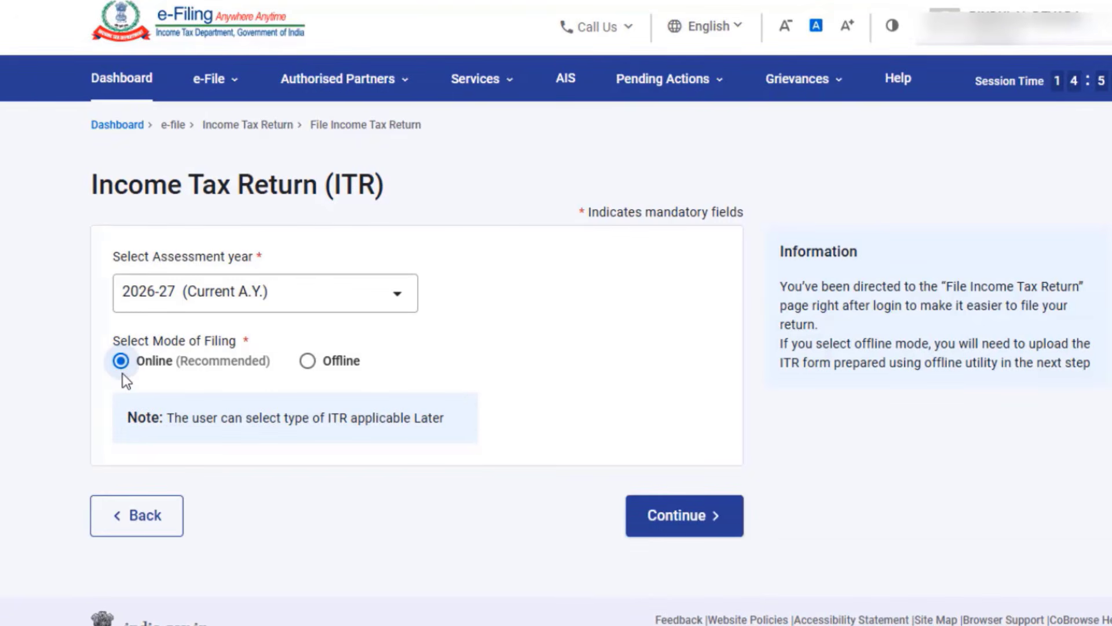
left_click(679, 524)
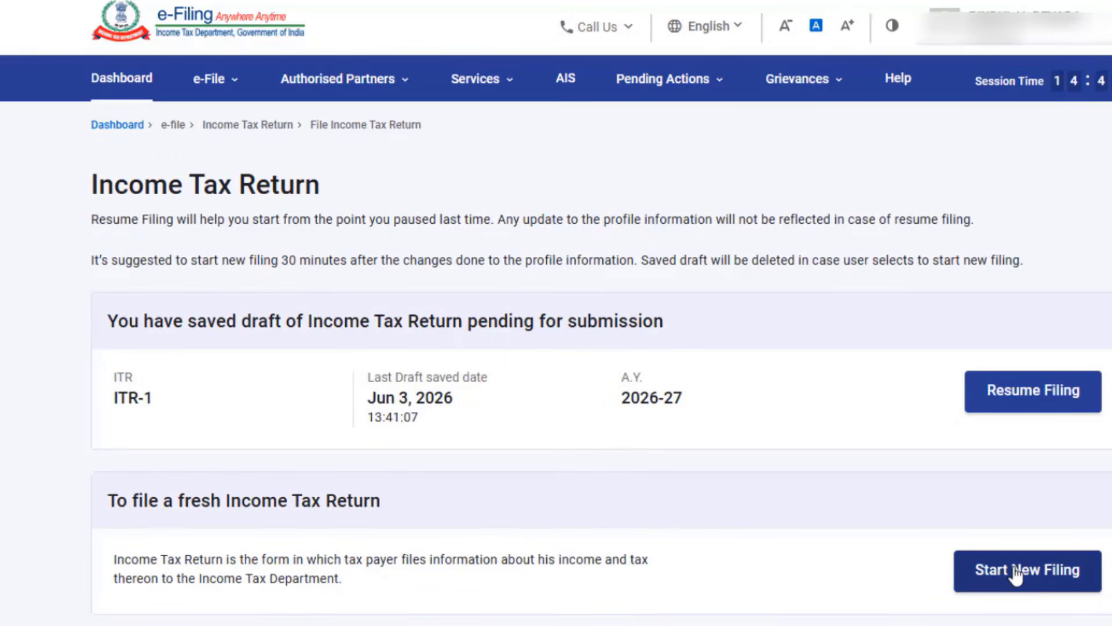
left_click(1014, 572)
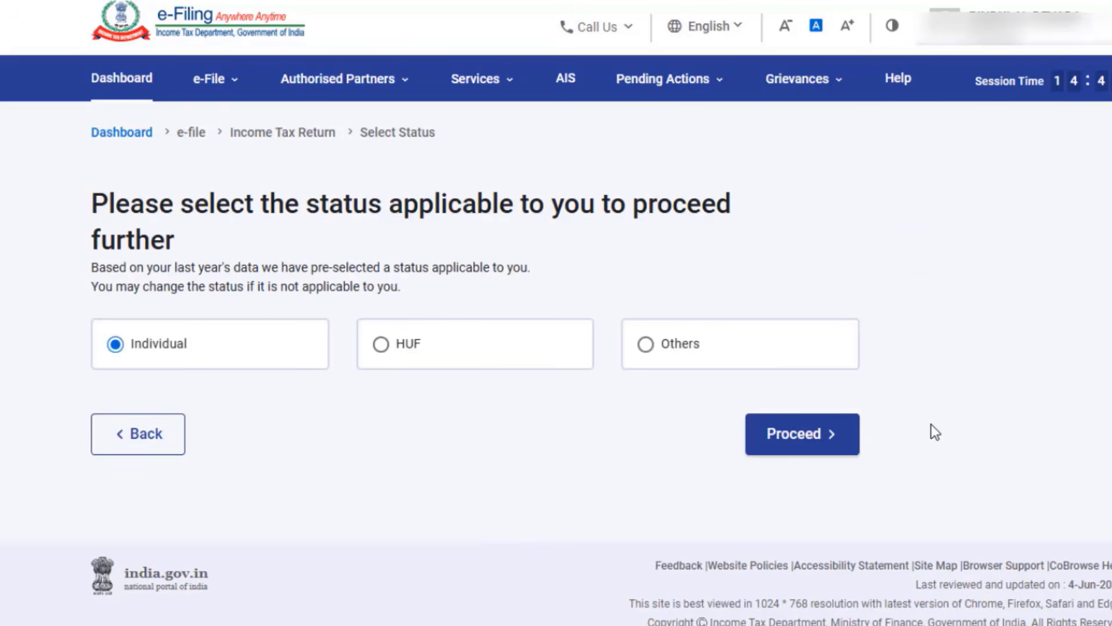
Proceed with Individual status, choose the ITR - 1 form and acknowledge the new tax regime notice
left_click(804, 449)
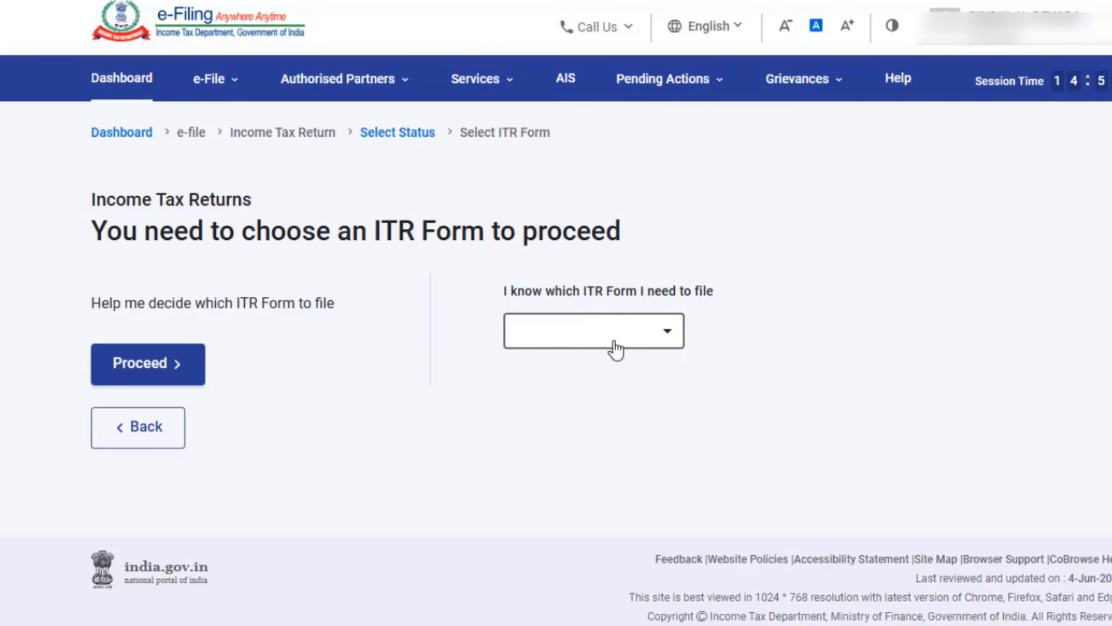
left_click(663, 336)
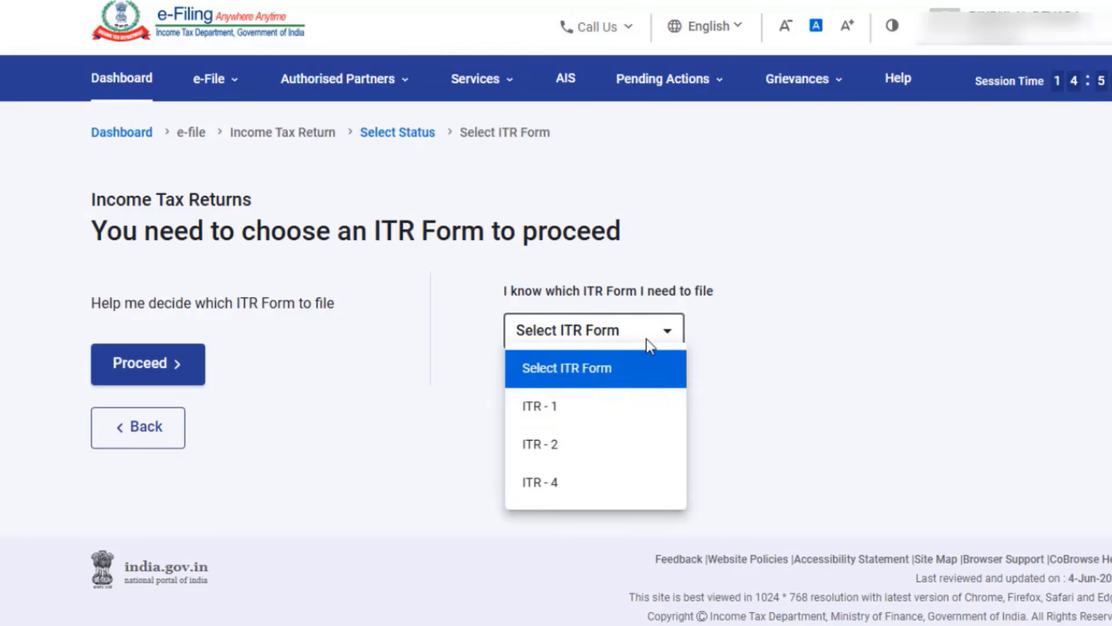
left_click(553, 405)
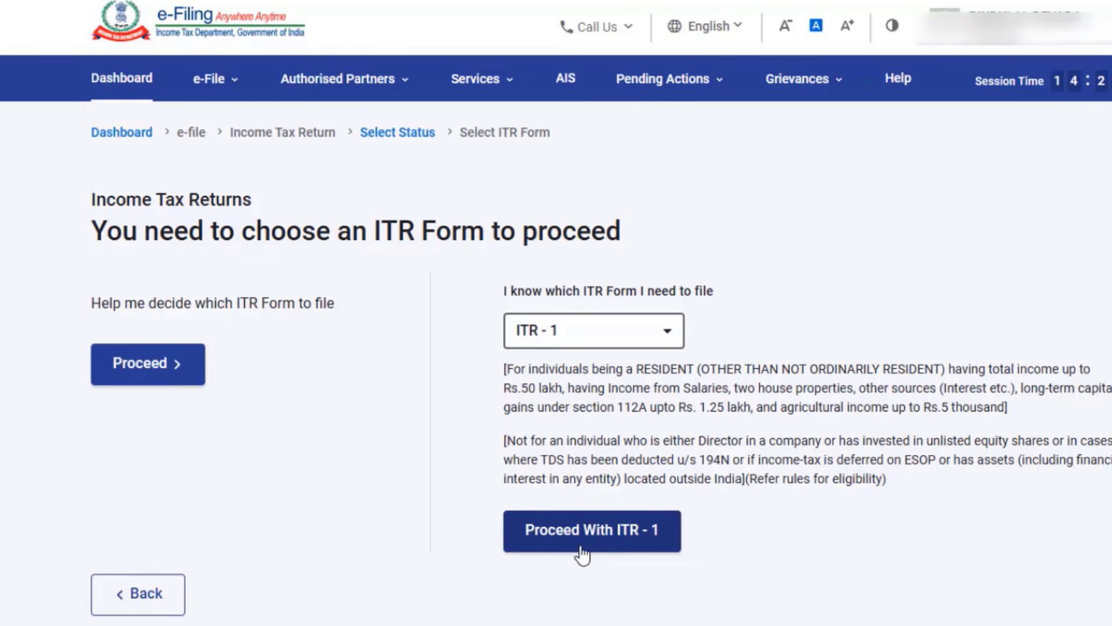
left_click(619, 543)
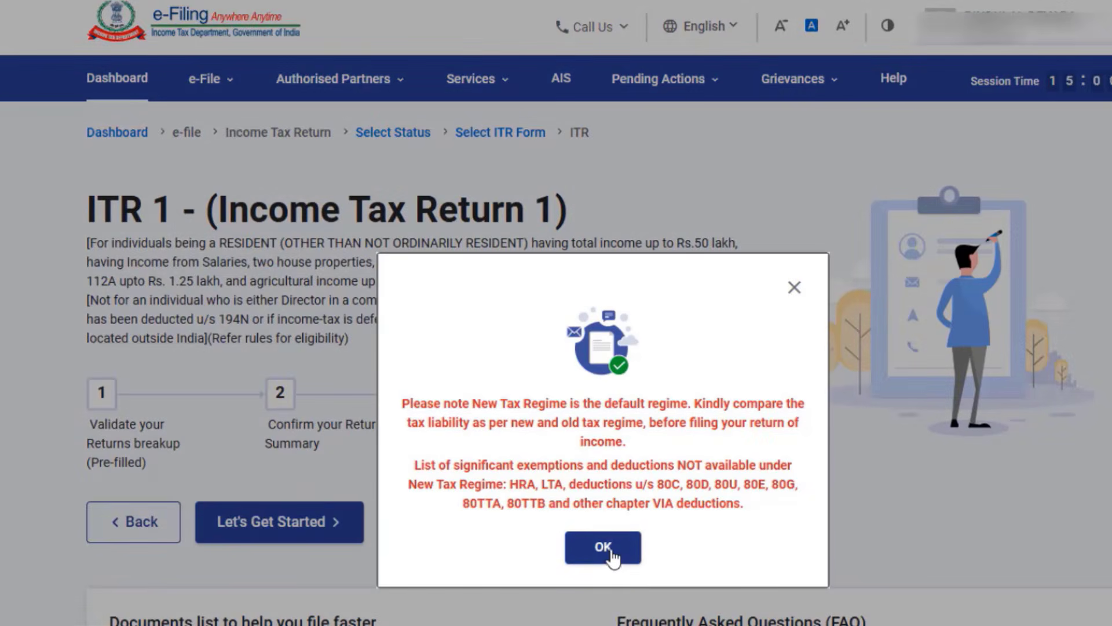
left_click(614, 553)
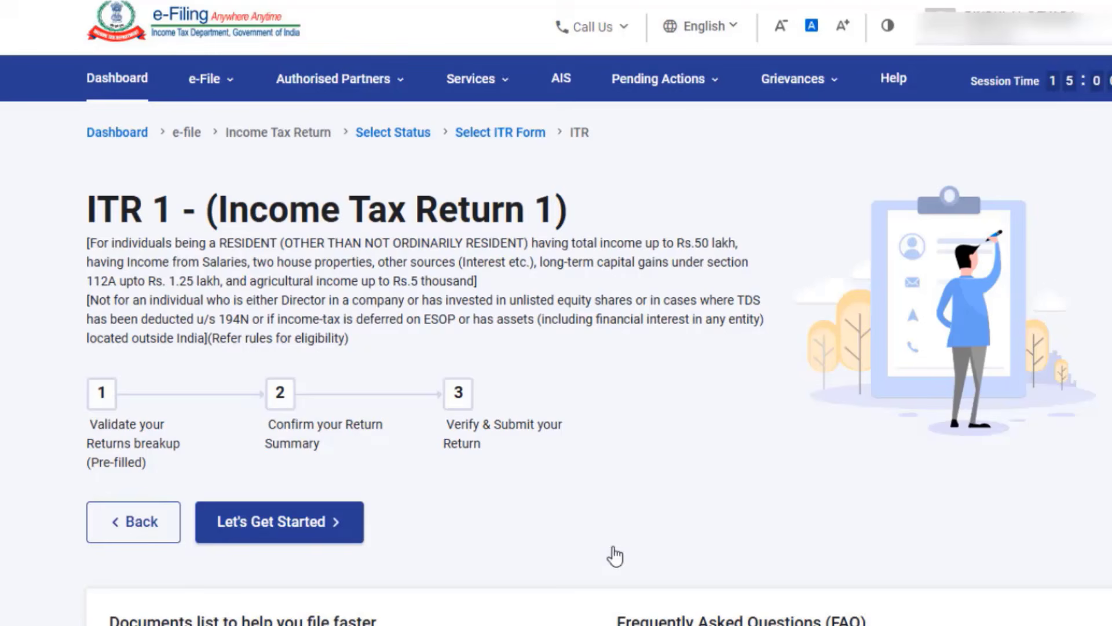
Begin the return with taxable income above the basic exemption limit as filing reason, and acknowledge the pre-filled data notice
left_click(300, 524)
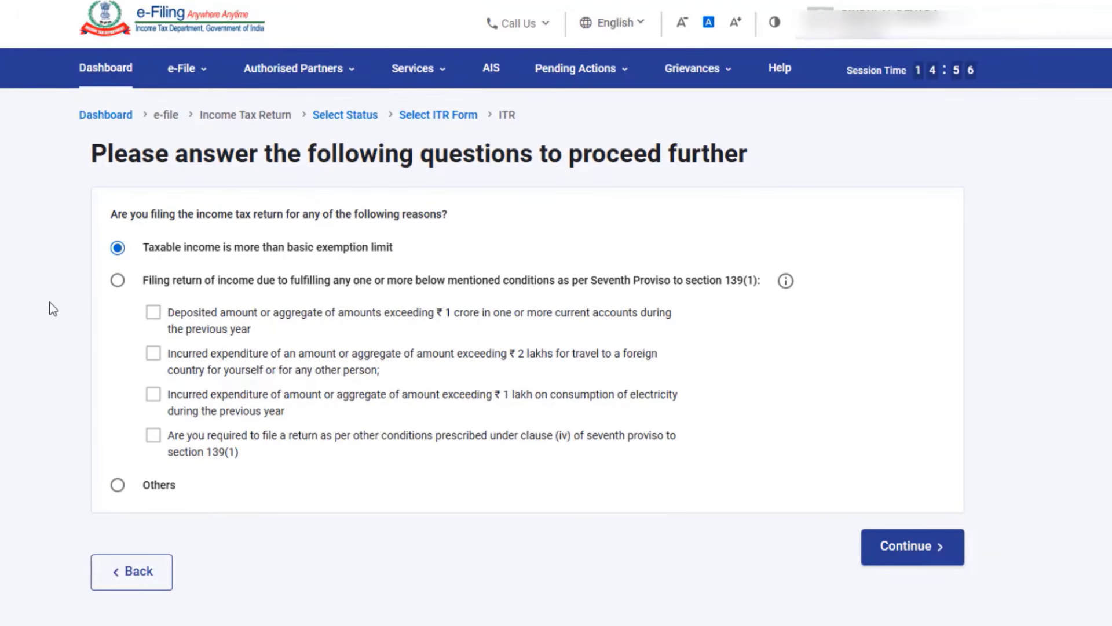
left_click(952, 546)
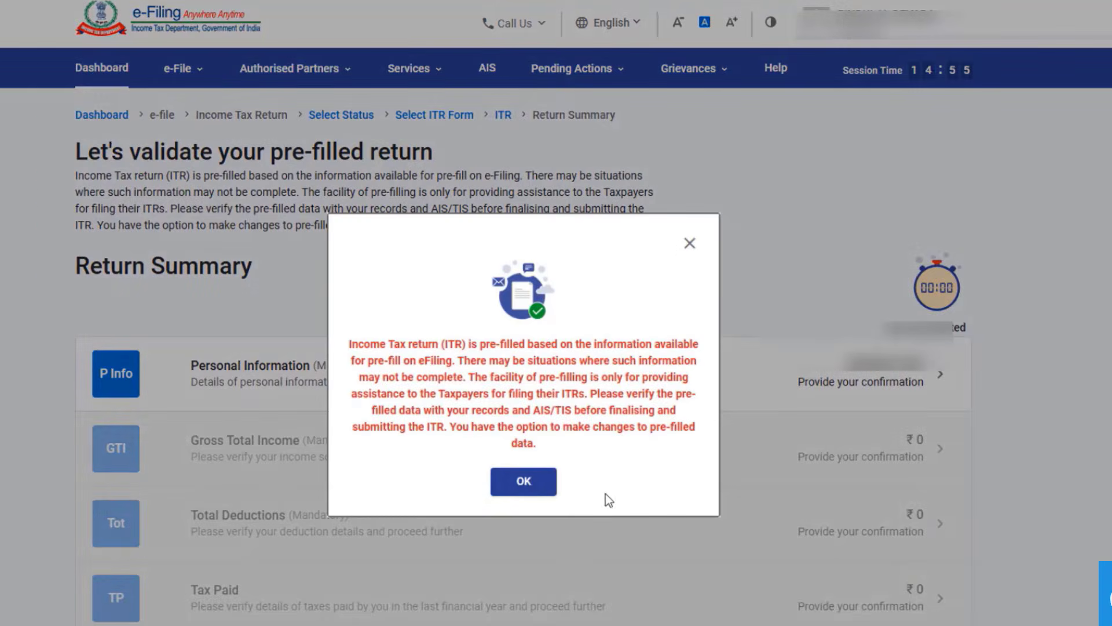
left_click(538, 481)
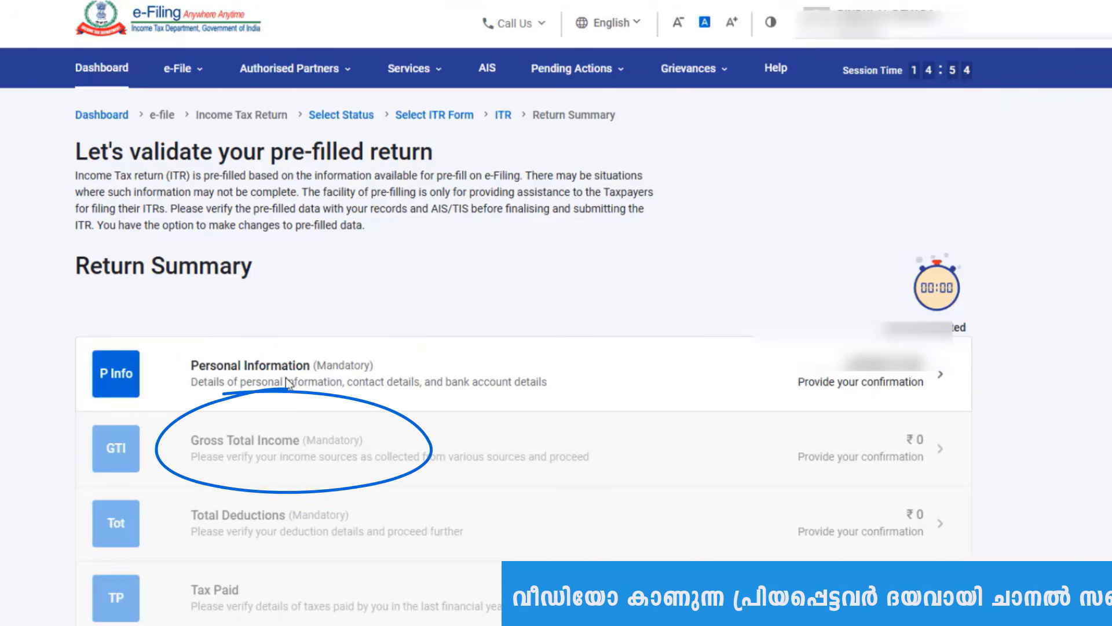
Set the Nature of Employment in the Personal Information section to SG-Pensioners
left_click(875, 383)
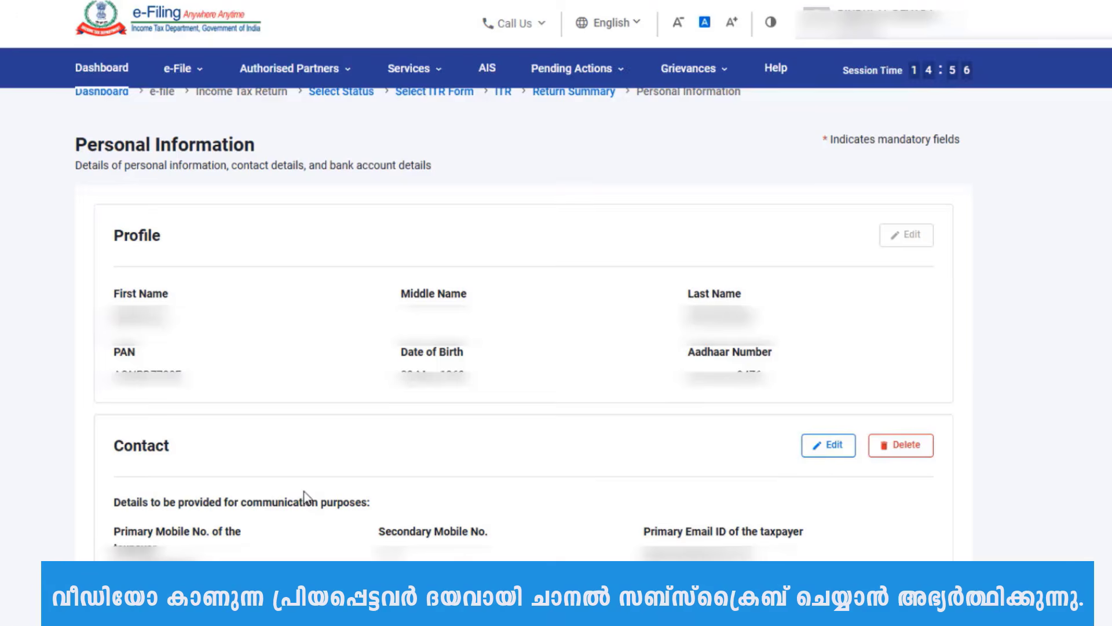
scroll(151, 353, "down", 9)
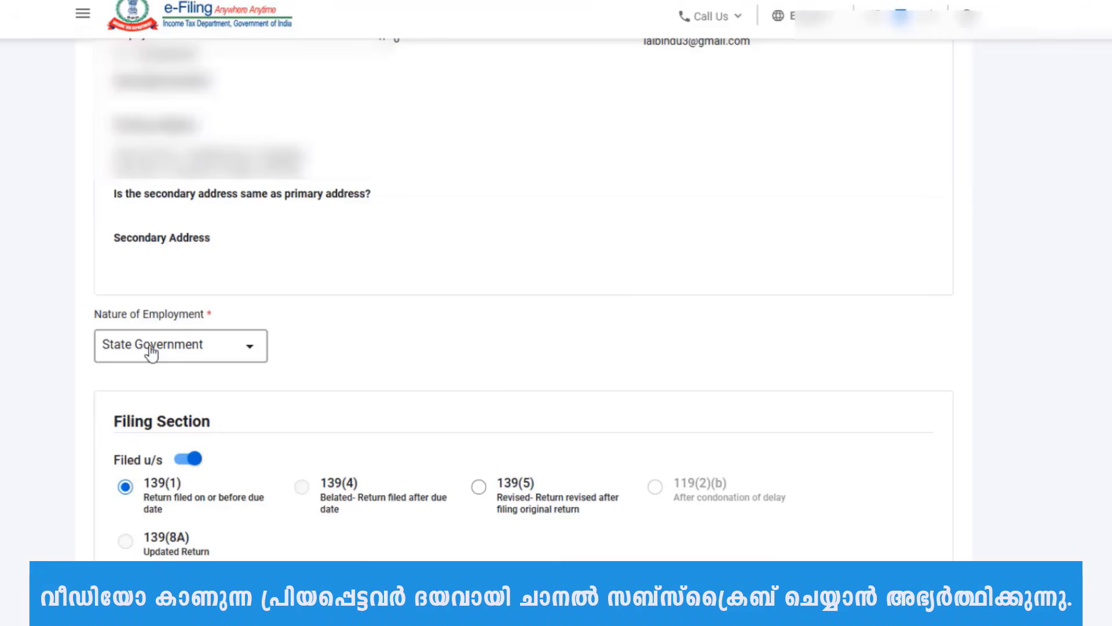
left_click(151, 351)
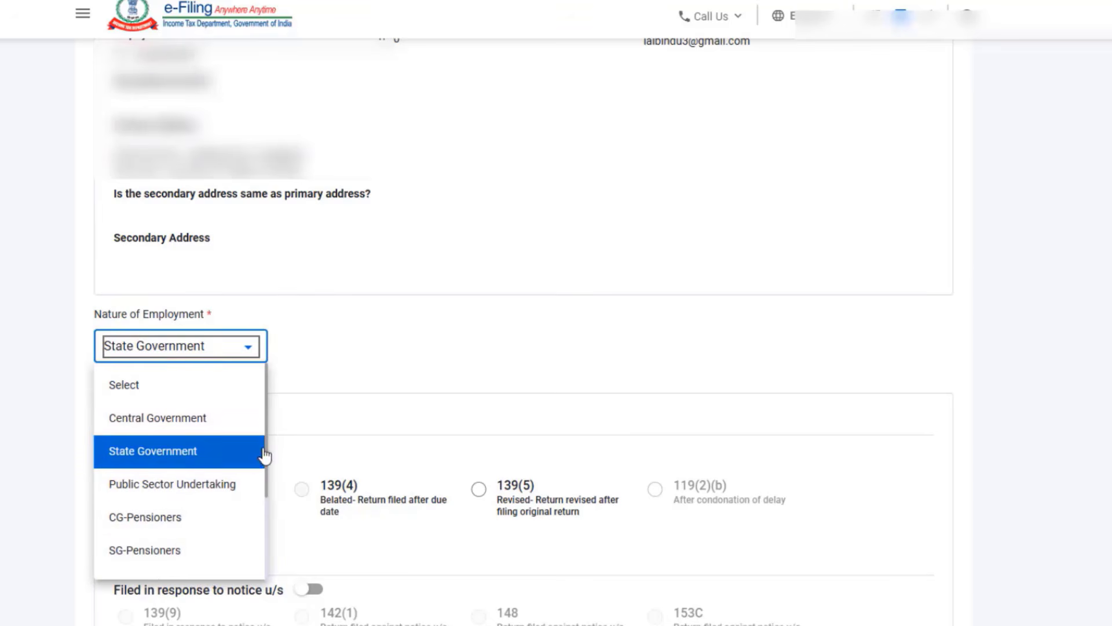
left_click_drag(264, 454, 262, 496)
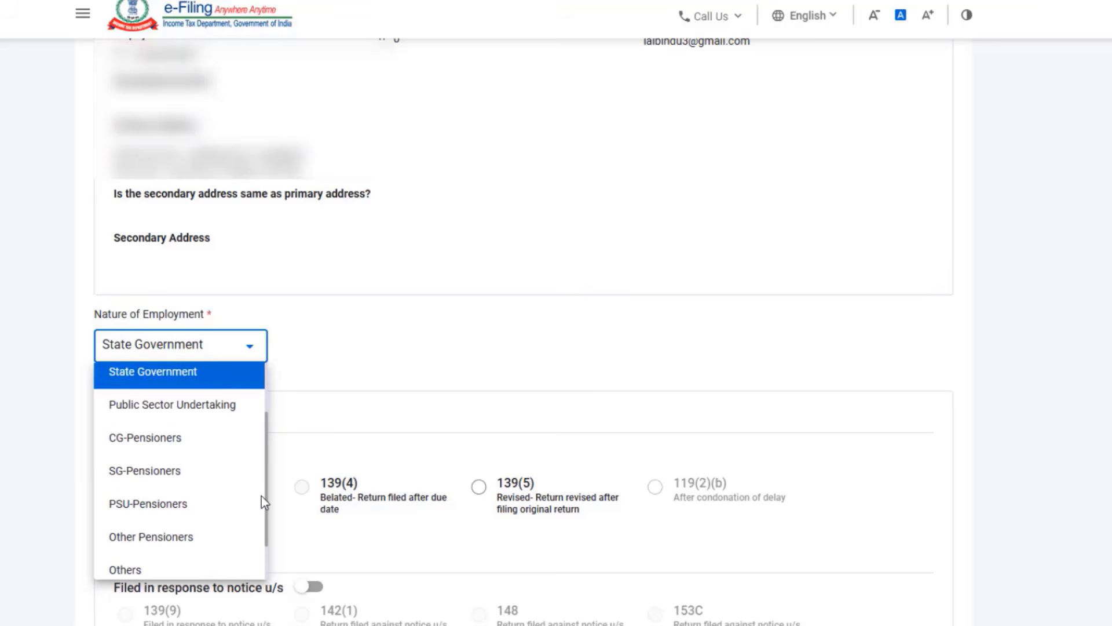
left_click(147, 472)
Check the filing section and tax regime option, and confirm the Personal Information section
scroll(351, 452, "down", 4)
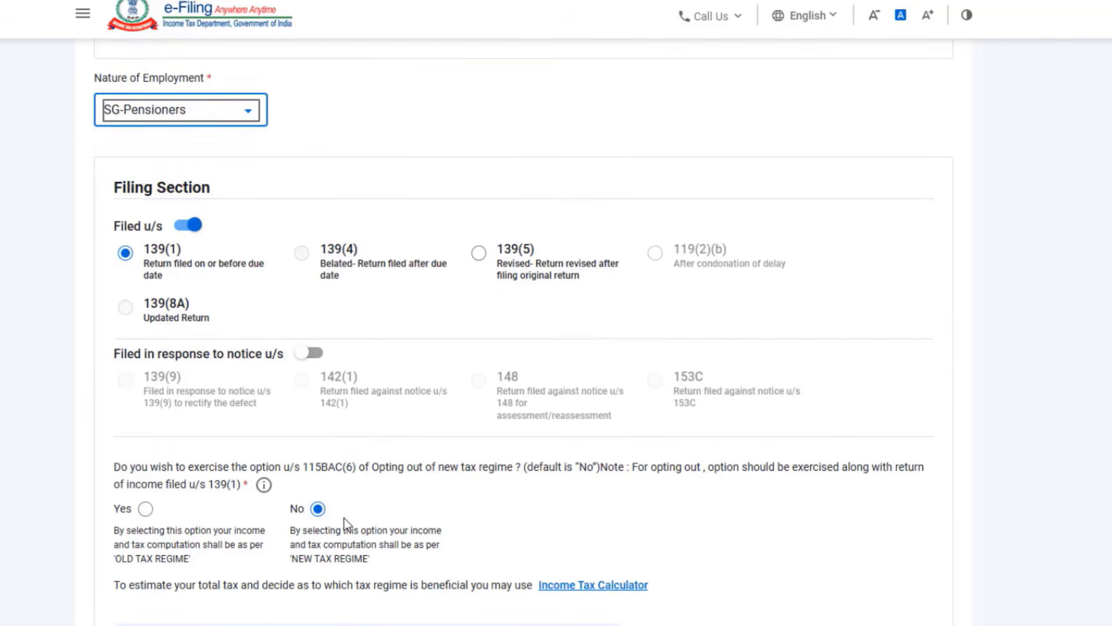
scroll(345, 524, "down", 3)
scroll(714, 563, "down", 1)
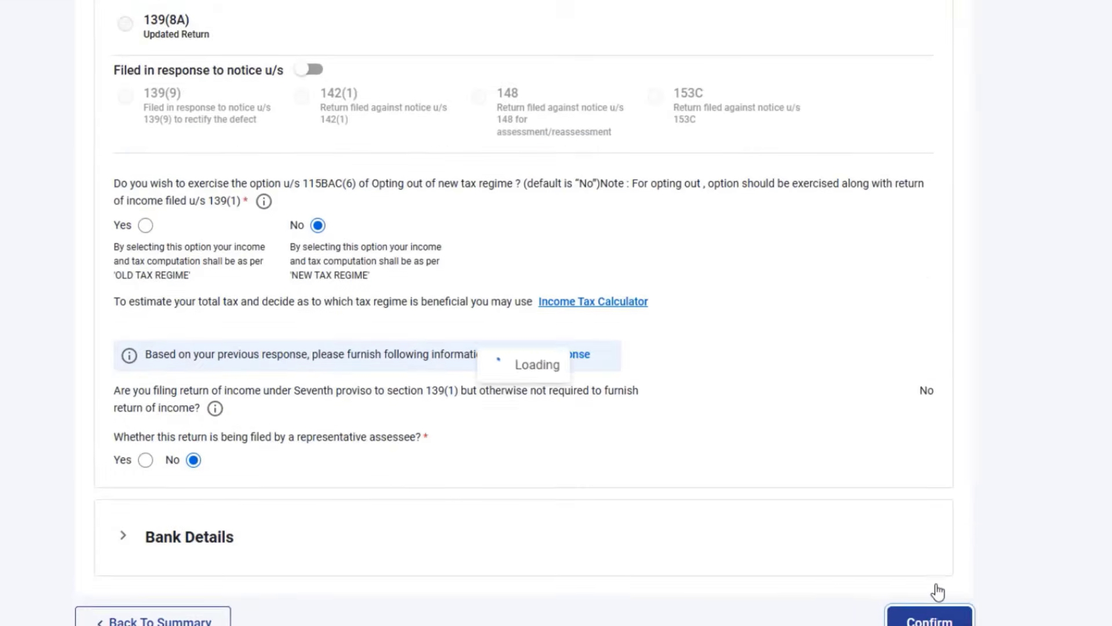
left_click(930, 614)
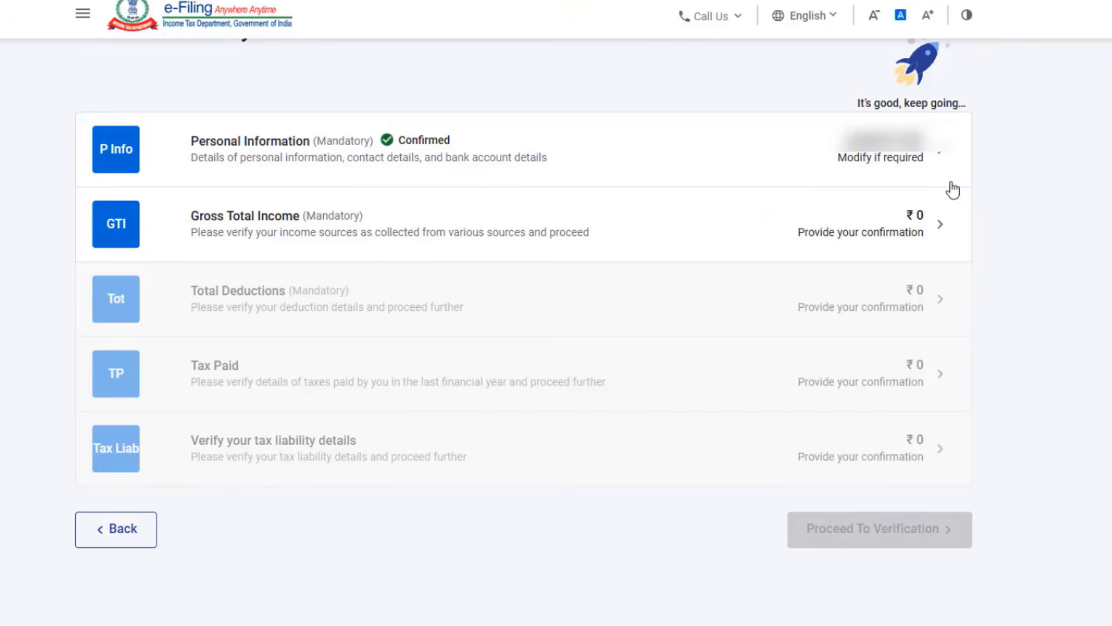
Edit the salary income under Gross Total Income and set Salary as per section 17(1) to 3440000
left_click(880, 239)
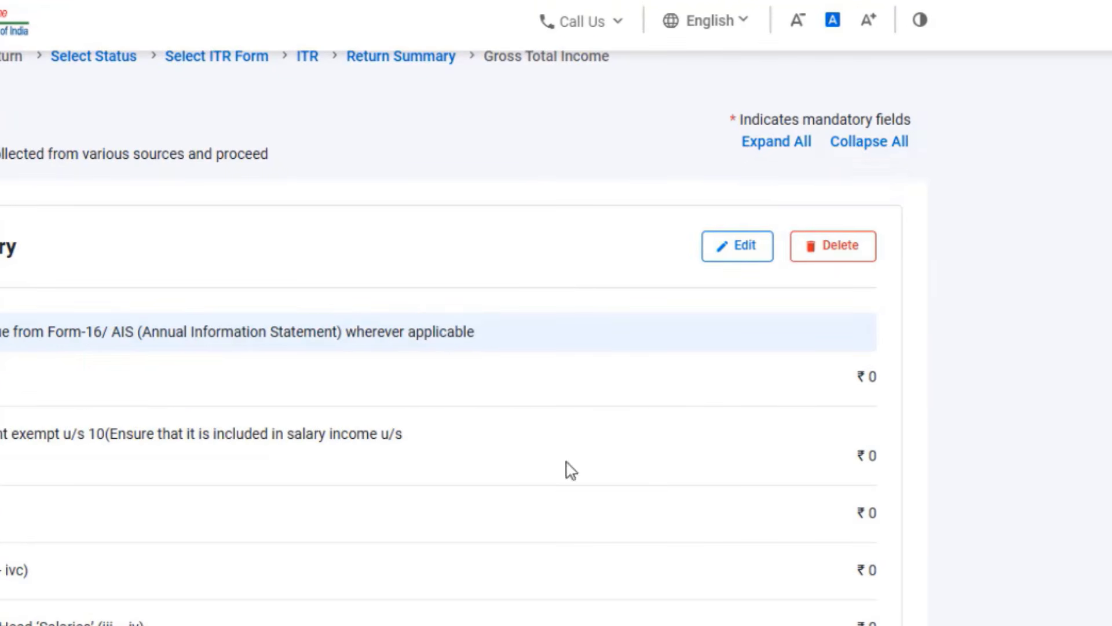
left_click(743, 249)
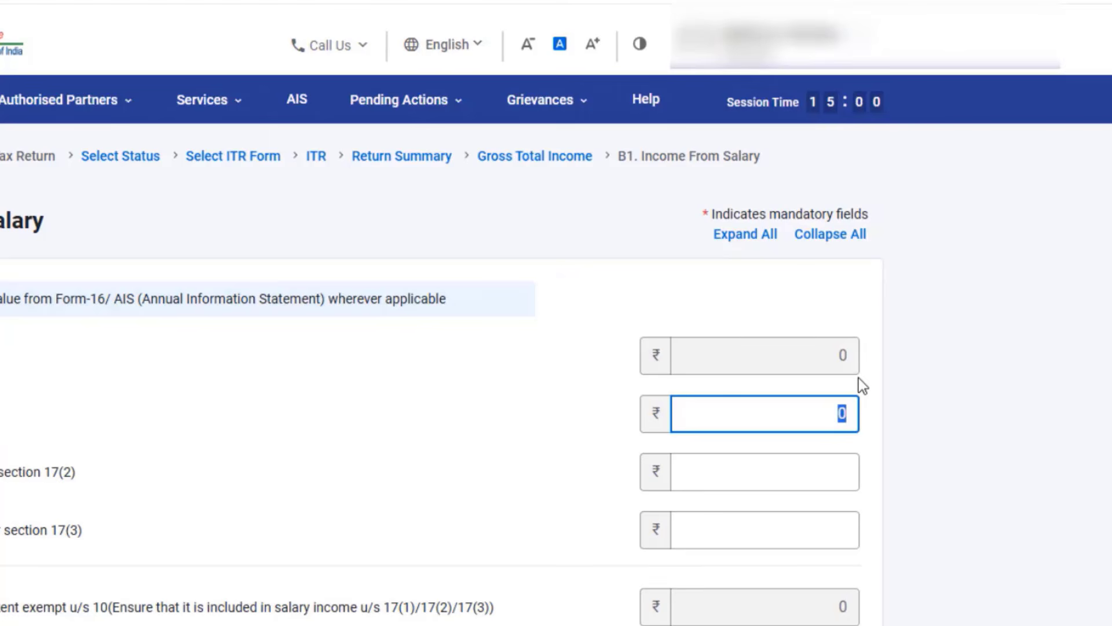
type("3440000")
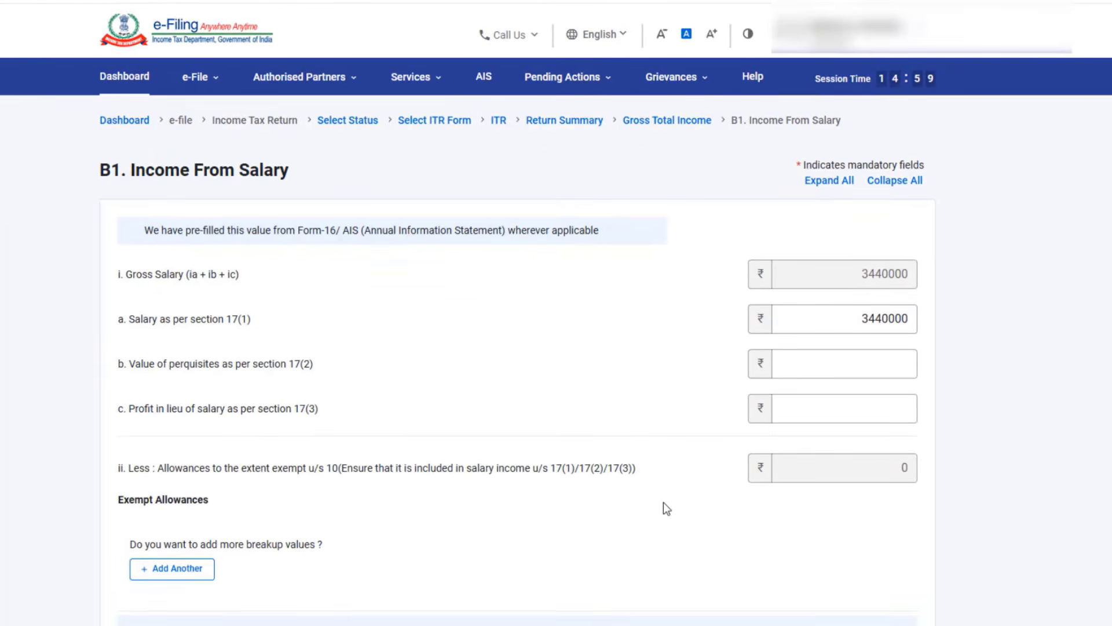
Review the net salary, the section 16 deductions and the income chargeable under Salaries
scroll(706, 527, "down", 3)
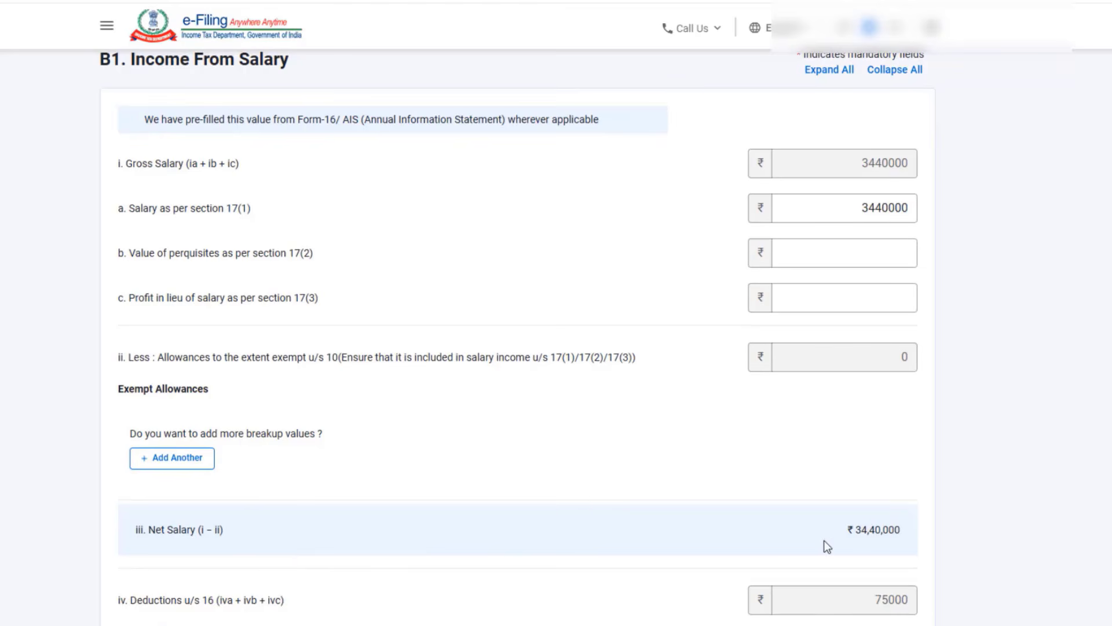
scroll(910, 541, "down", 1)
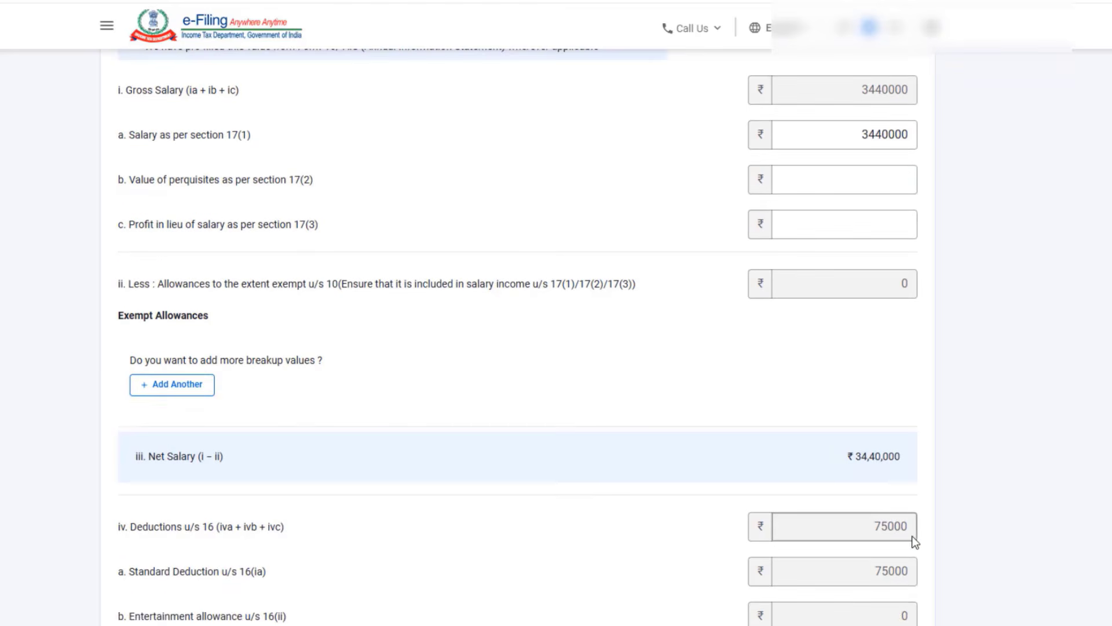
scroll(912, 524, "down", 1)
scroll(912, 523, "down", 1)
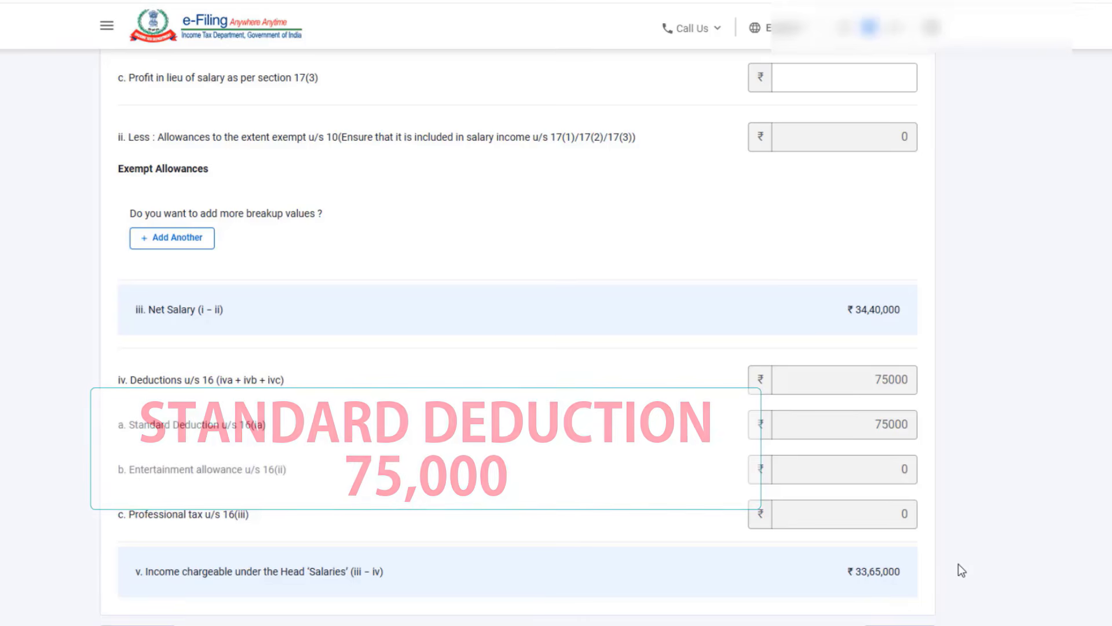
scroll(958, 562, "up", 5)
left_click(869, 362)
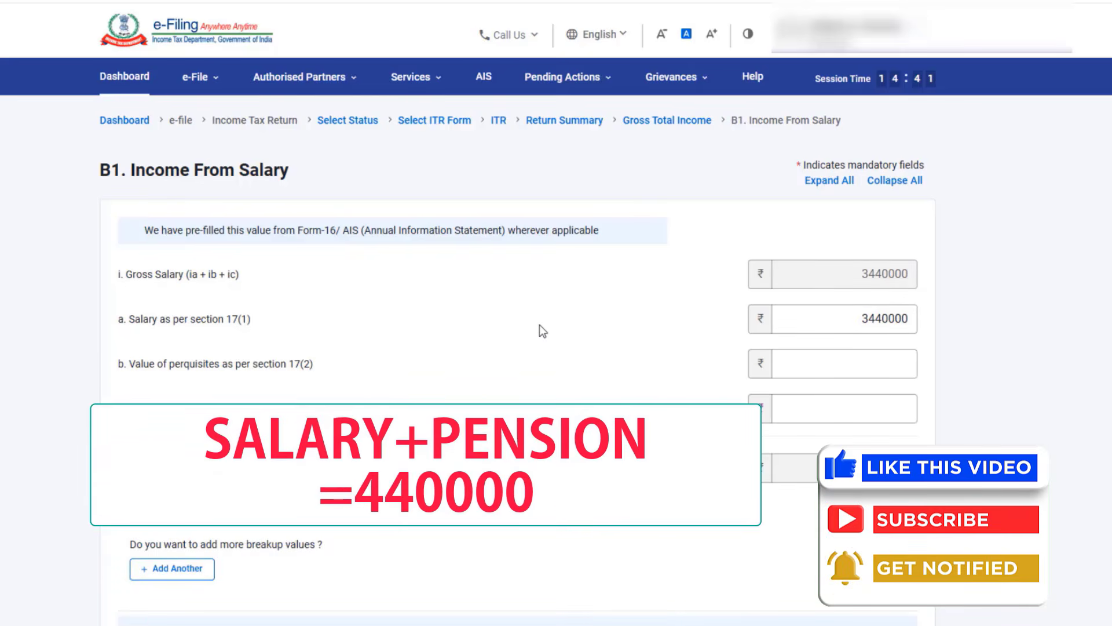
Add an exempt allowance under Sec 10(10)-Death-cum-retirement gratuity received with an amount of 1000000
scroll(364, 526, "down", 2)
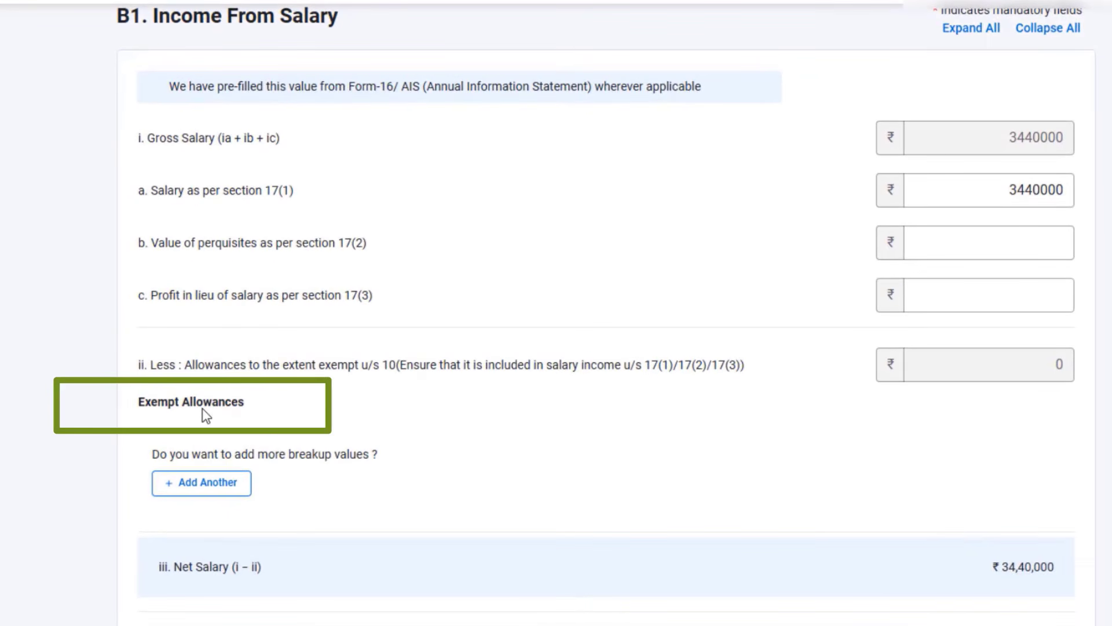
left_click(207, 489)
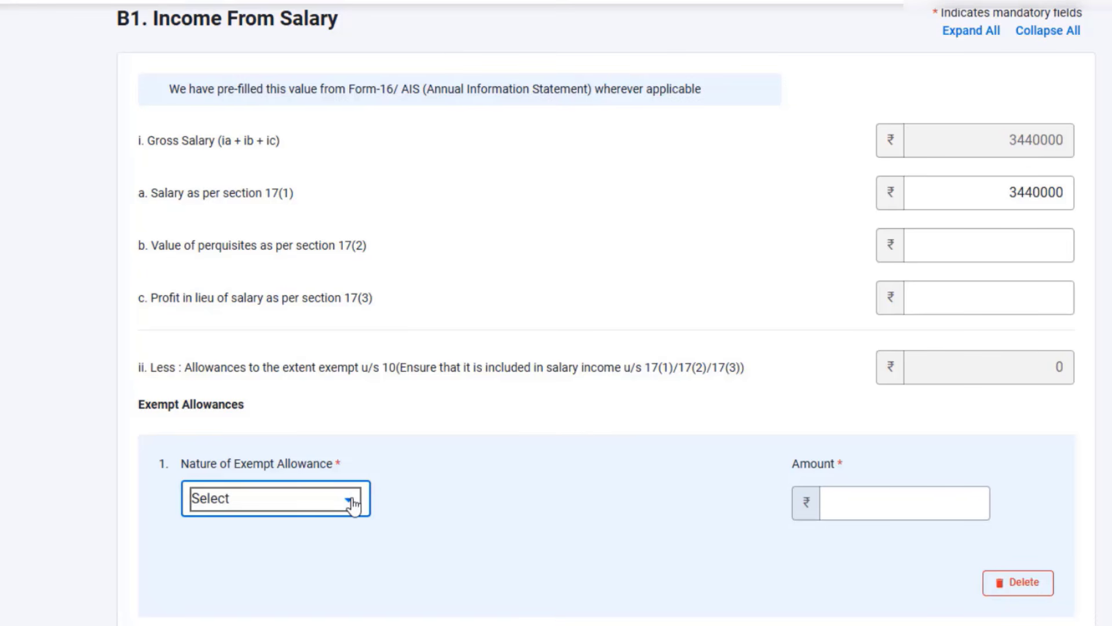
left_click(352, 504)
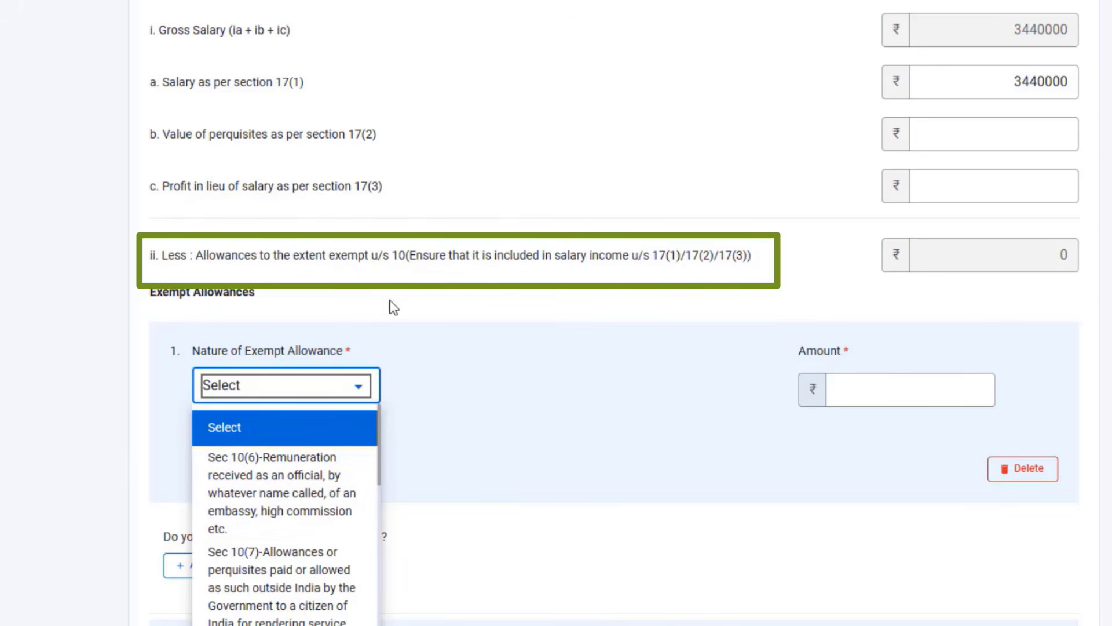
scroll(318, 516, "down", 3)
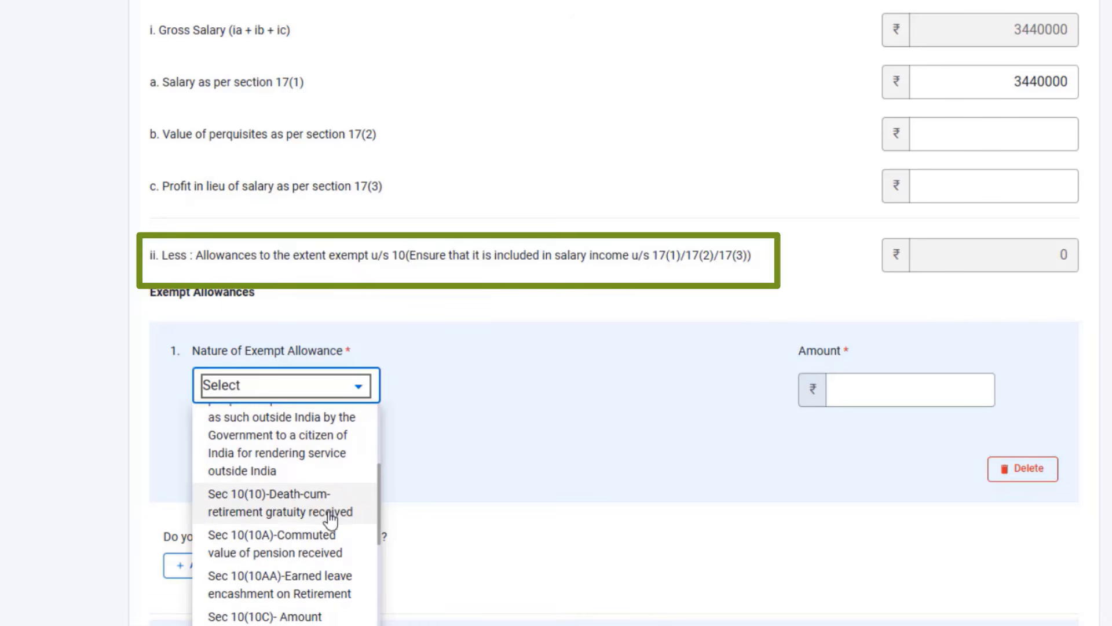
left_click(288, 512)
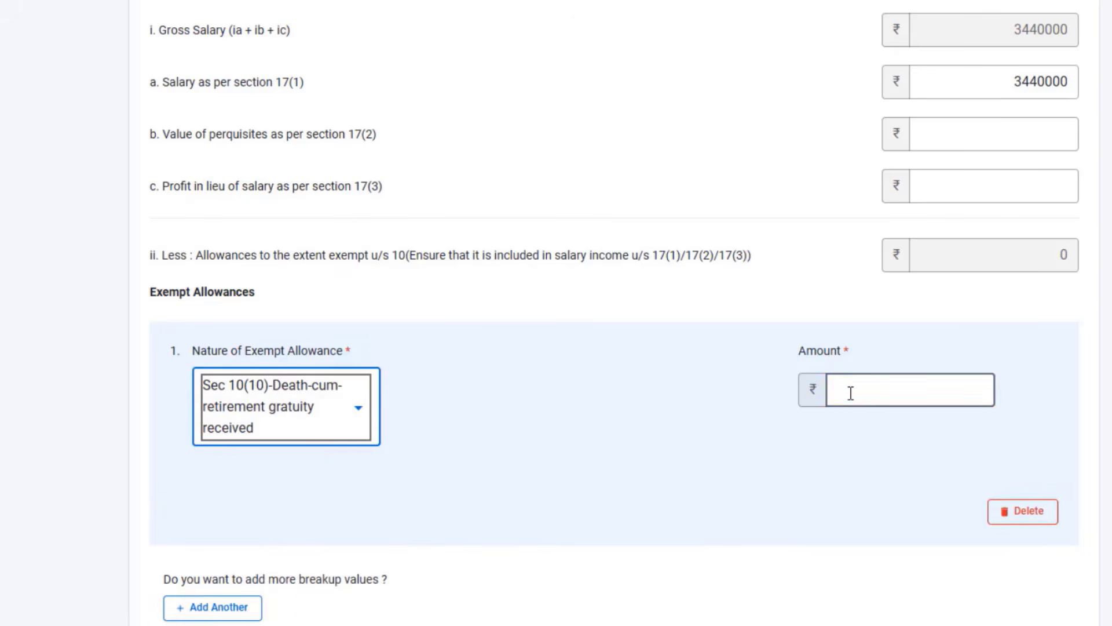
left_click(850, 393)
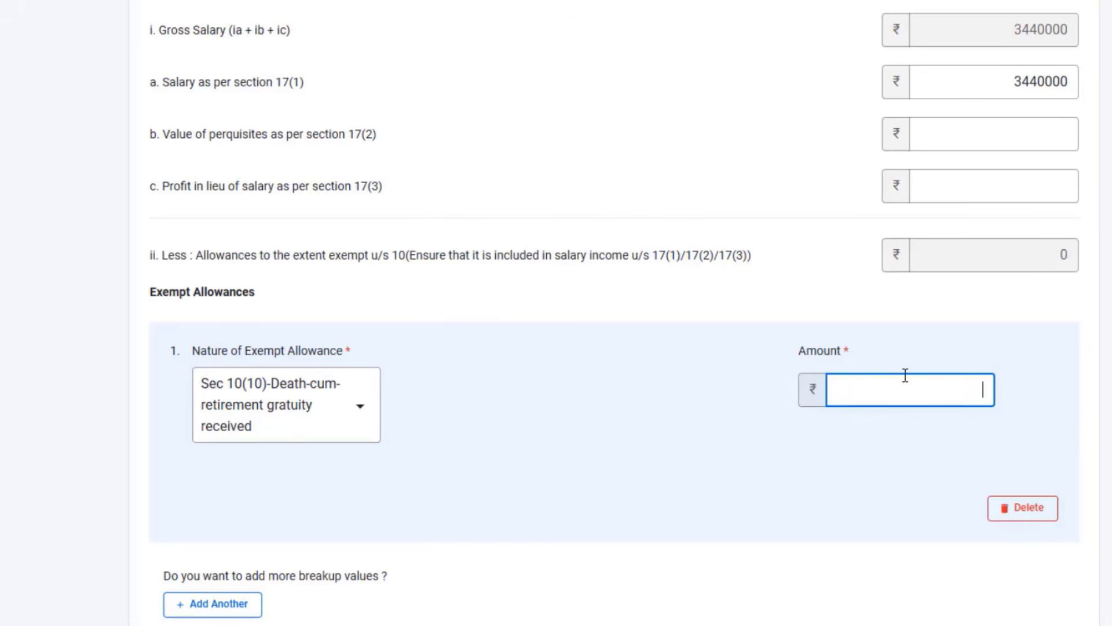
type("1000000")
left_click(593, 414)
Add a second exempt allowance for Sec 10(10A)-Commuted value of pension received, taking the commutation amount of 800000 from the retirement income table
scroll(593, 413, "down", 1)
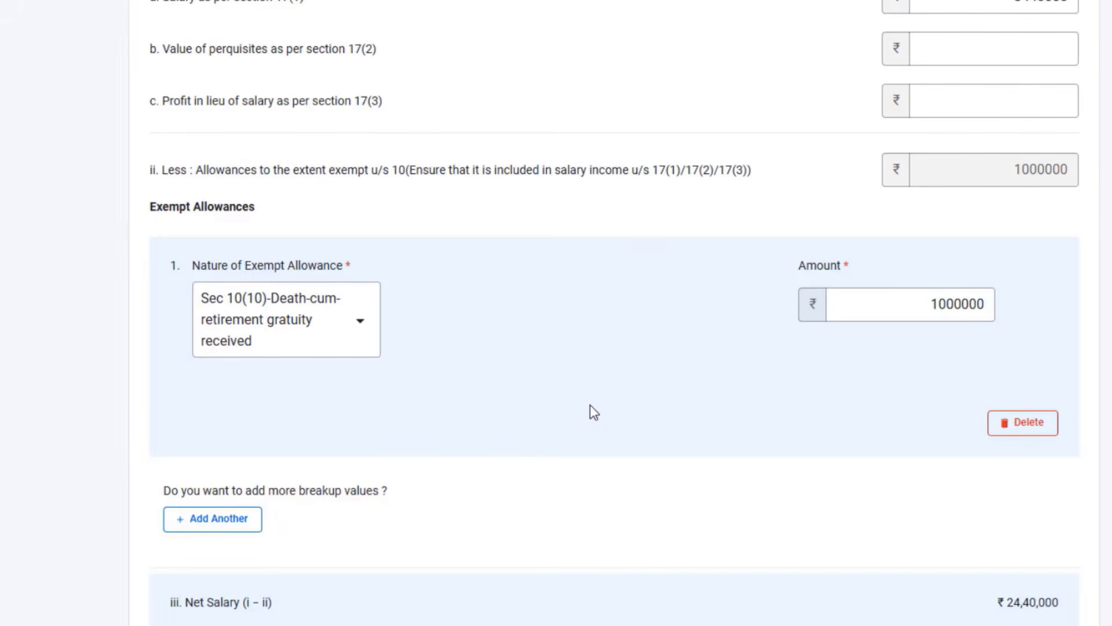
left_click(237, 524)
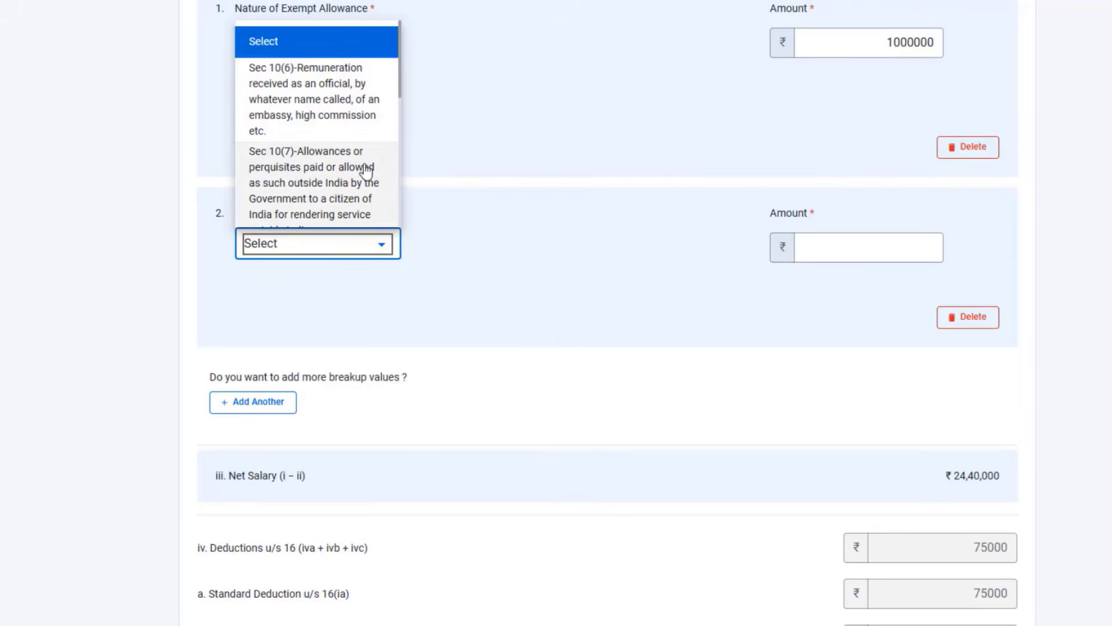
scroll(318, 214, "down", 1)
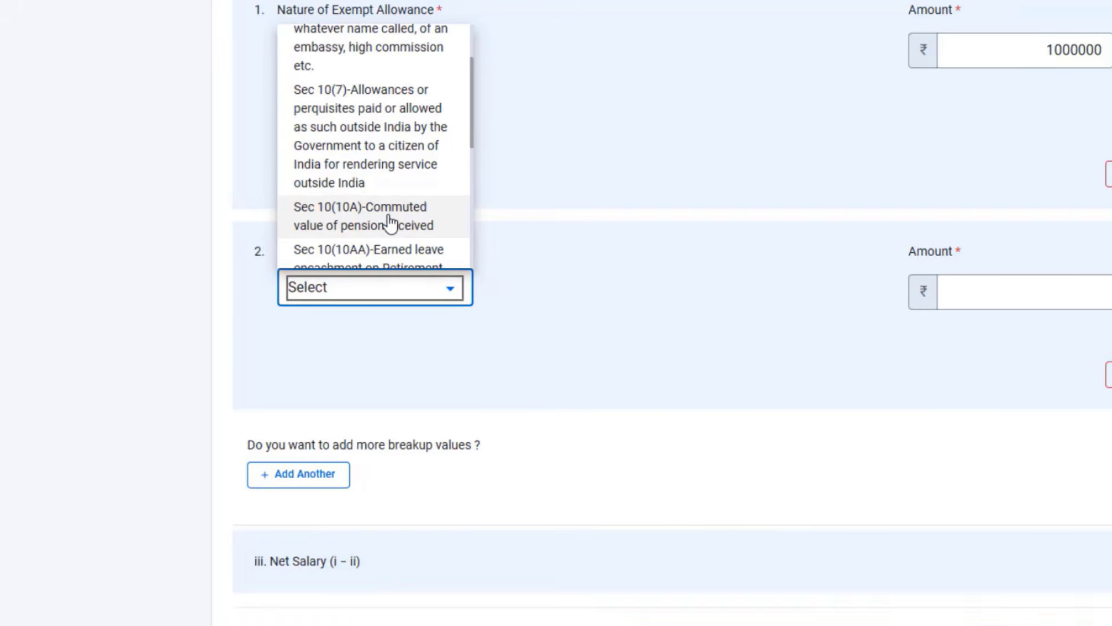
left_click(389, 222)
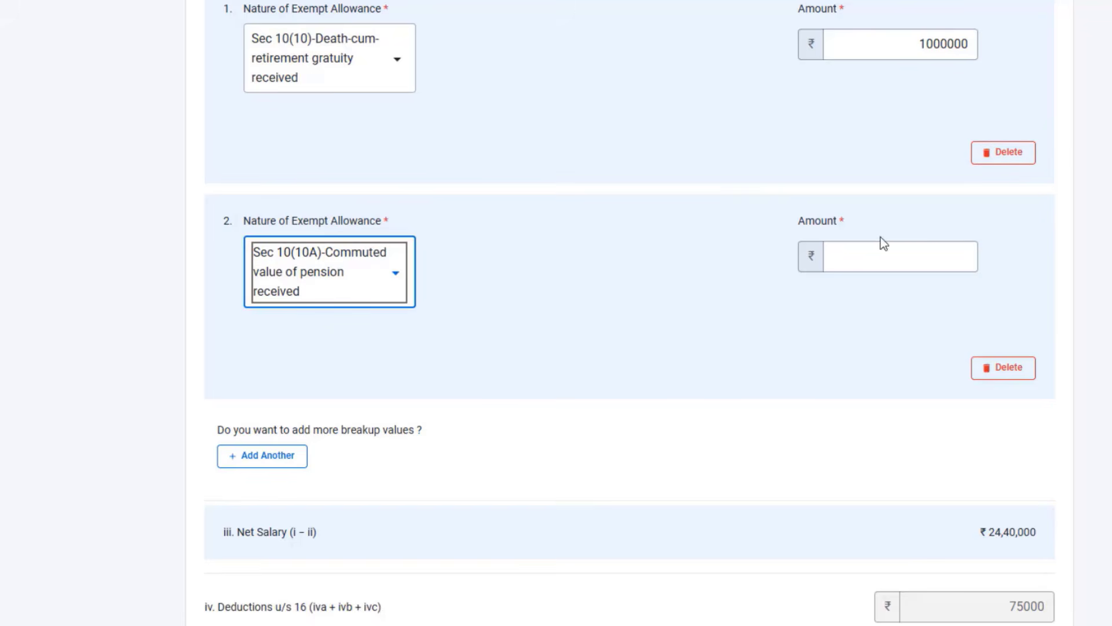
left_click(871, 249)
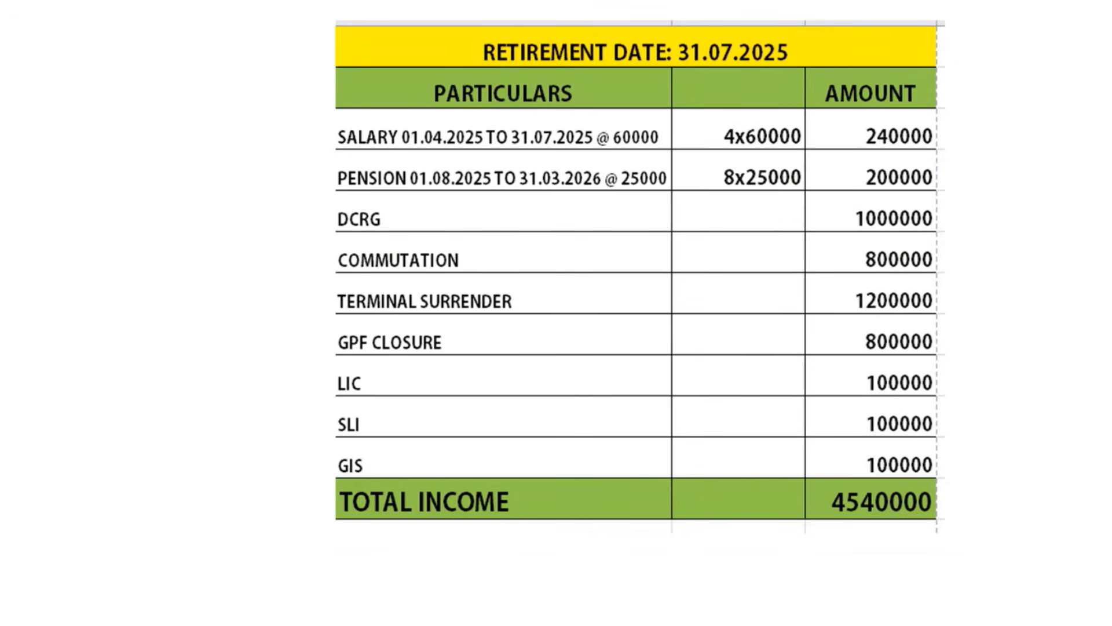
left_click(1013, 624)
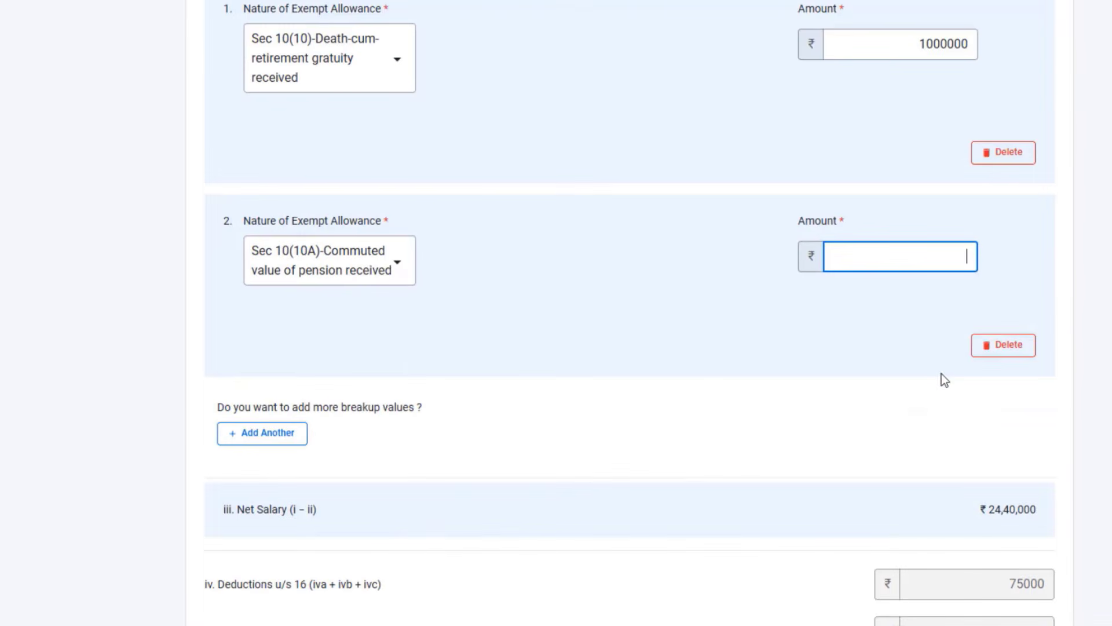
type("800000")
left_click(875, 339)
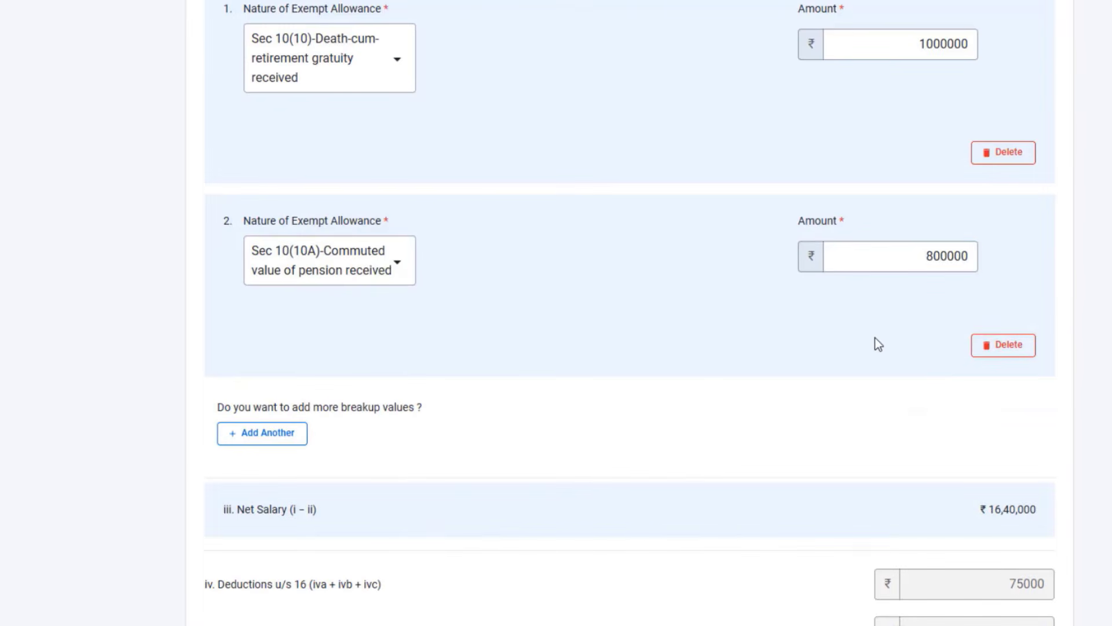
Add a third exempt allowance for Sec 10(10AA)-Earned leave encashment on Retirement, taking the terminal surrender amount of 1200000 from the income table
left_click(280, 443)
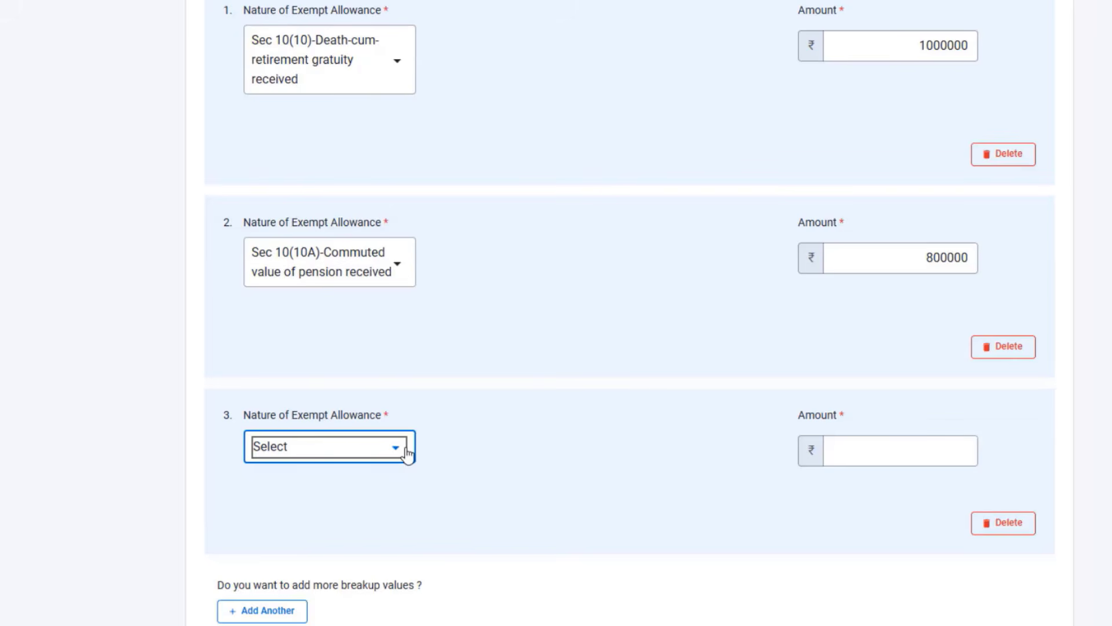
left_click(397, 453)
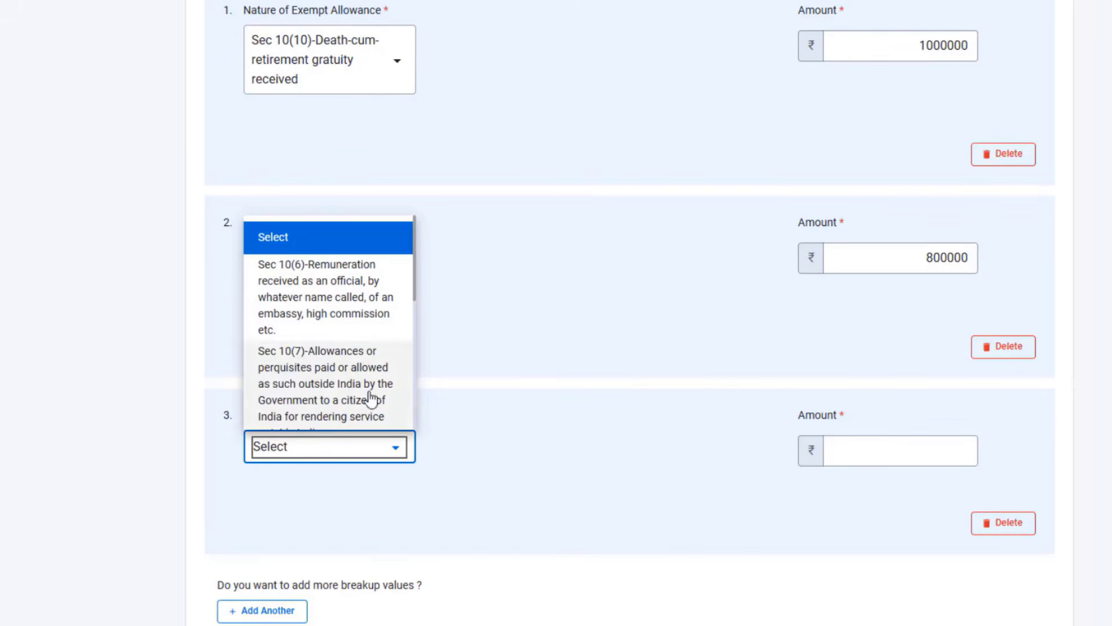
scroll(361, 340, "down", 3)
scroll(360, 339, "down", 2)
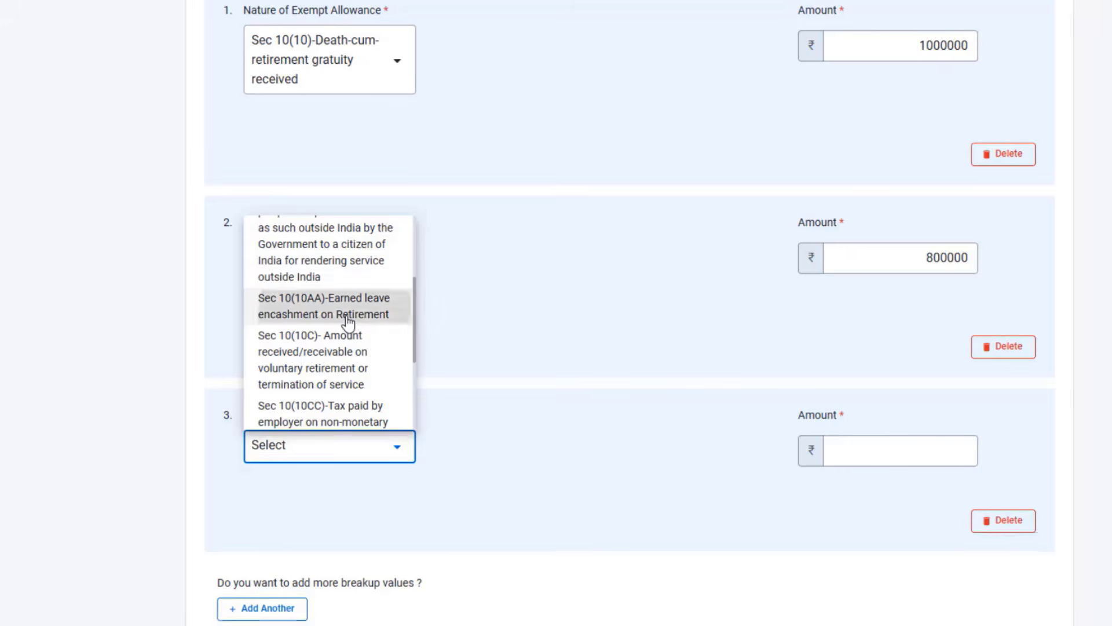
left_click(346, 314)
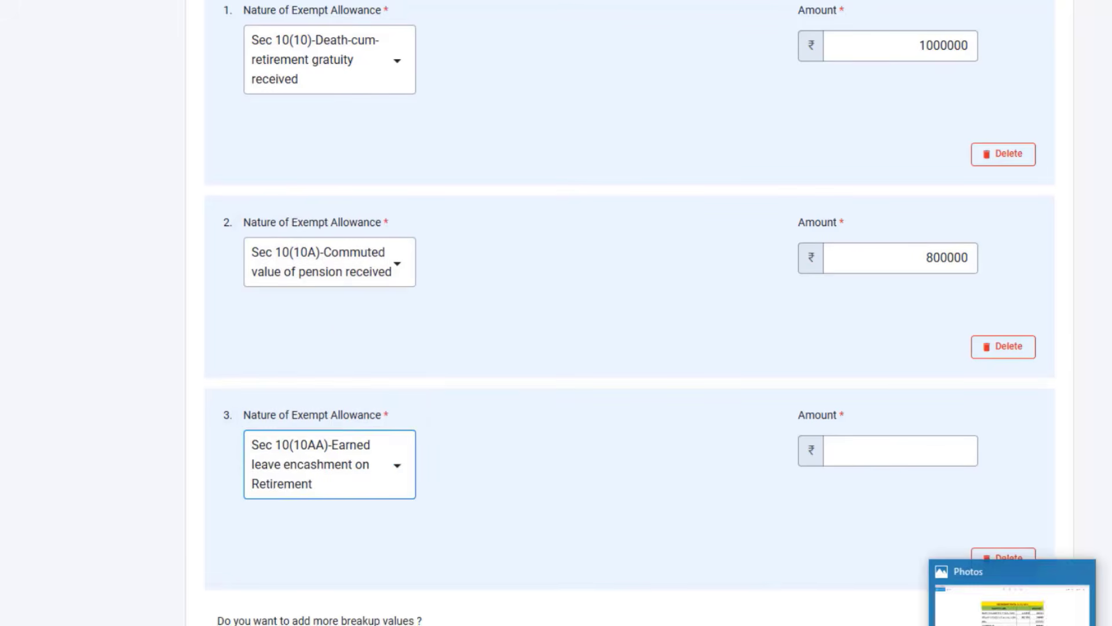
left_click(1008, 608)
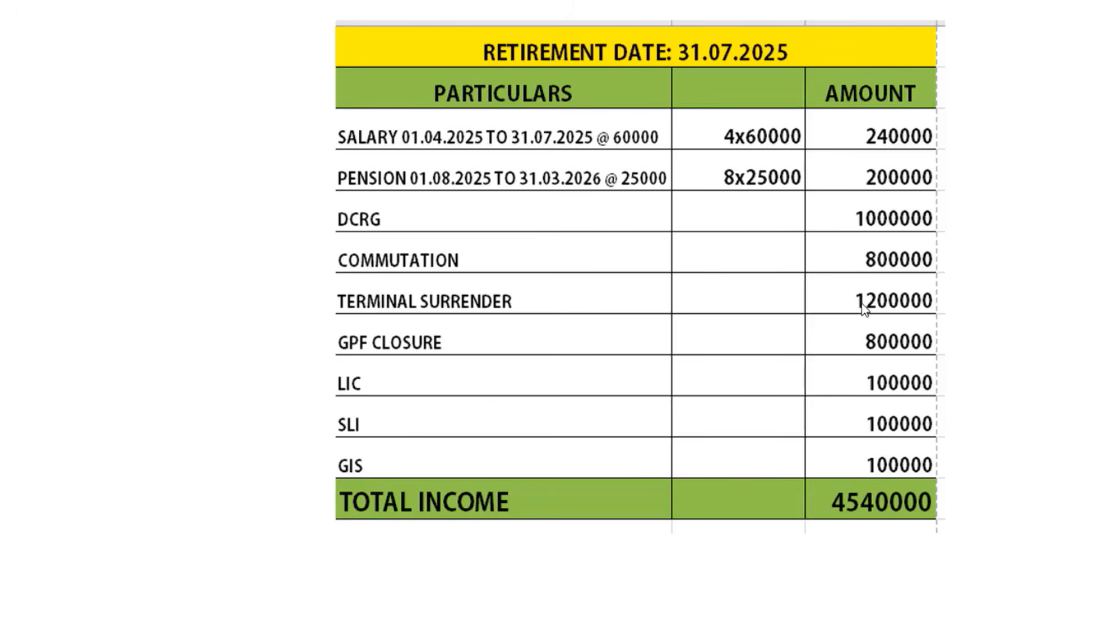
left_click(965, 622)
left_click(863, 449)
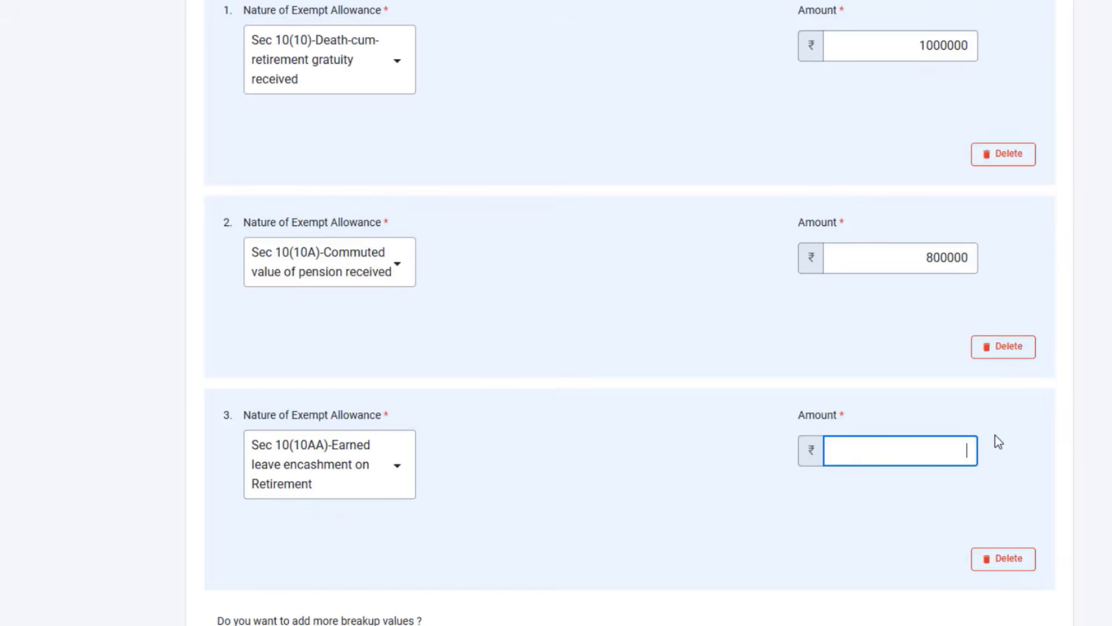
type("1200000")
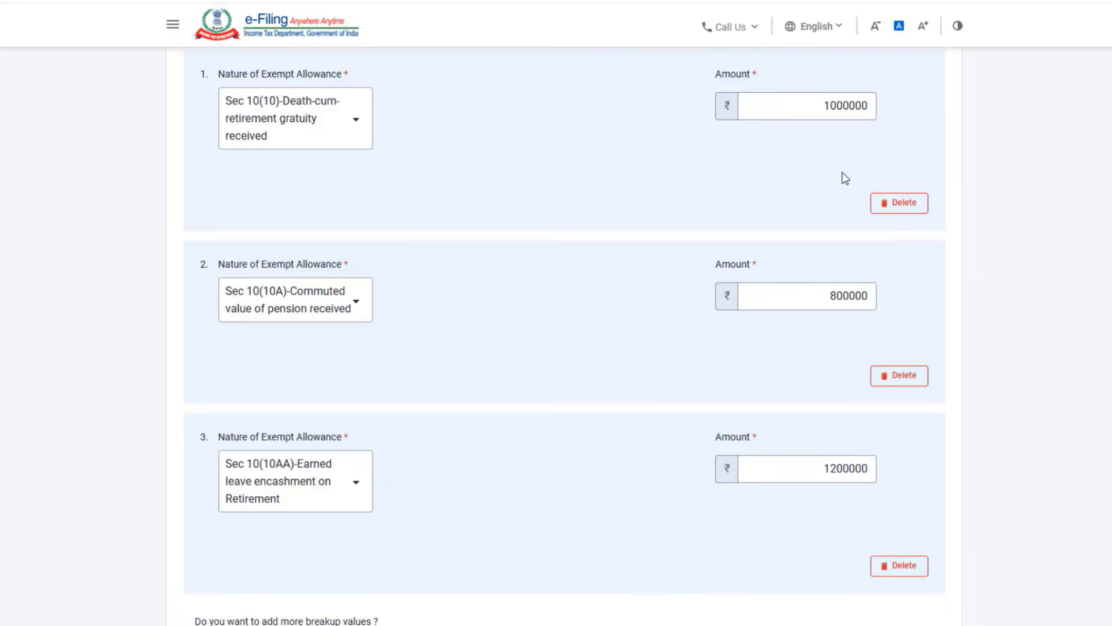
Save the salary income details and check the Income From Salary summary under Gross Total Income
scroll(846, 480, "down", 3)
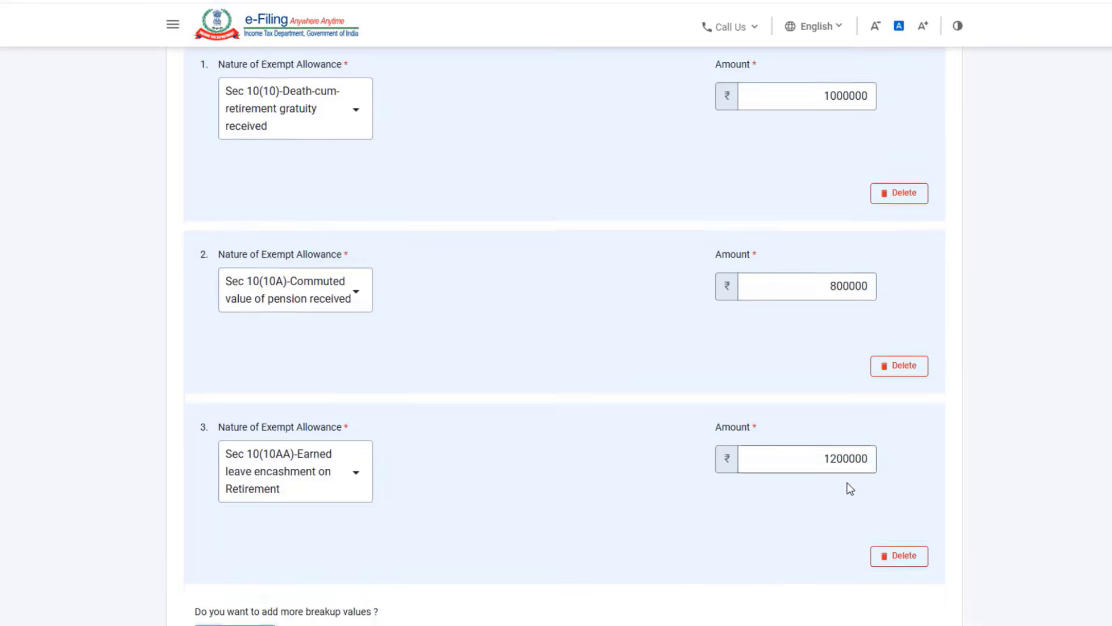
scroll(816, 487, "down", 3)
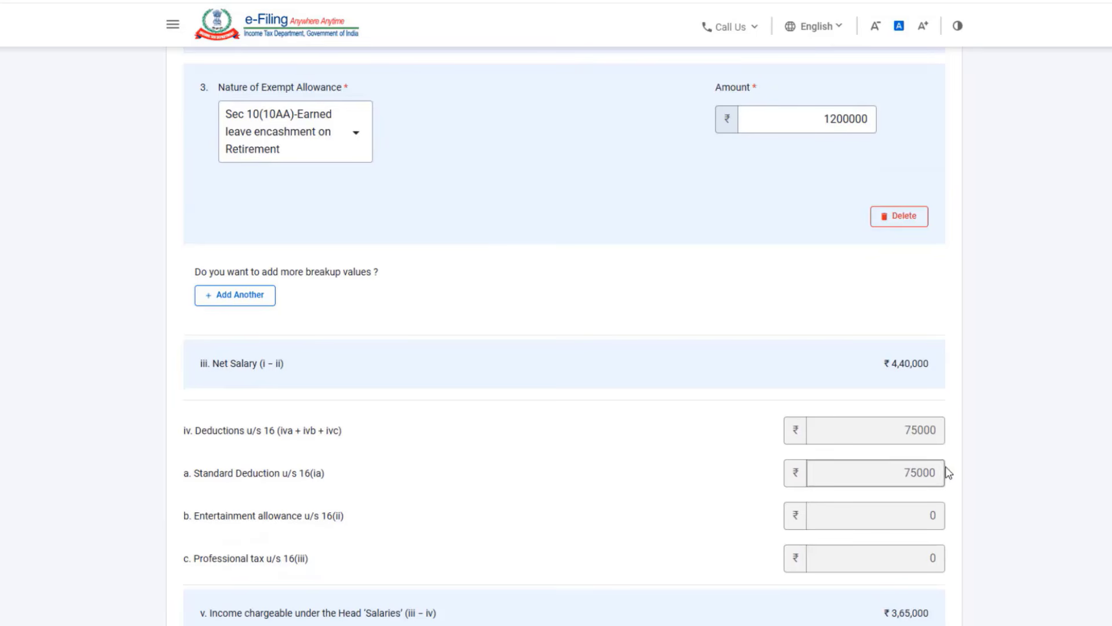
scroll(962, 475, "down", 3)
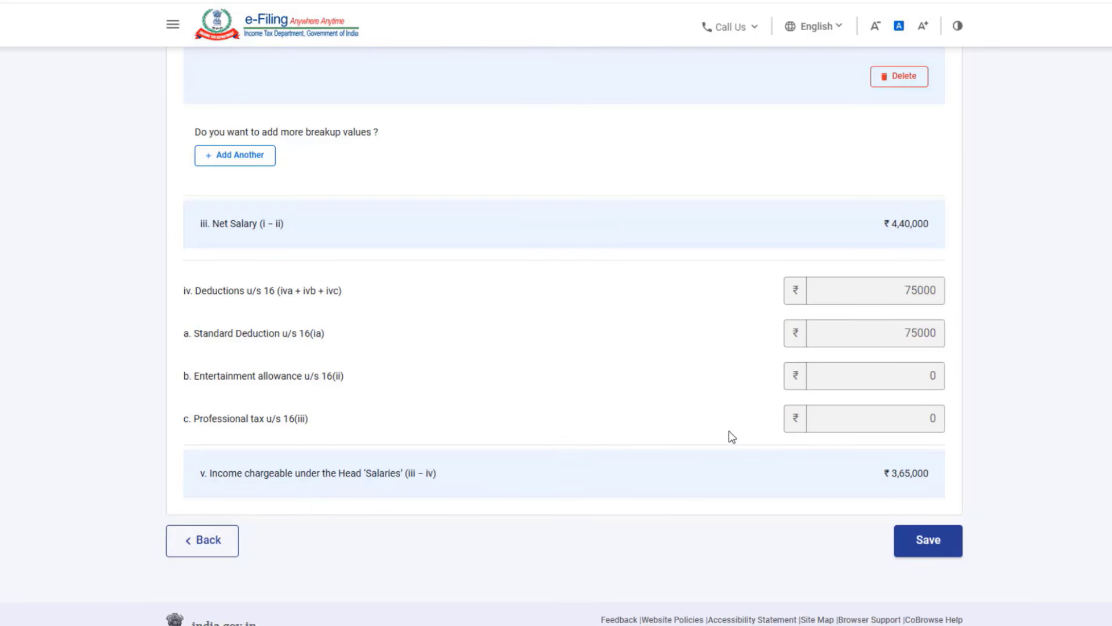
left_click(927, 540)
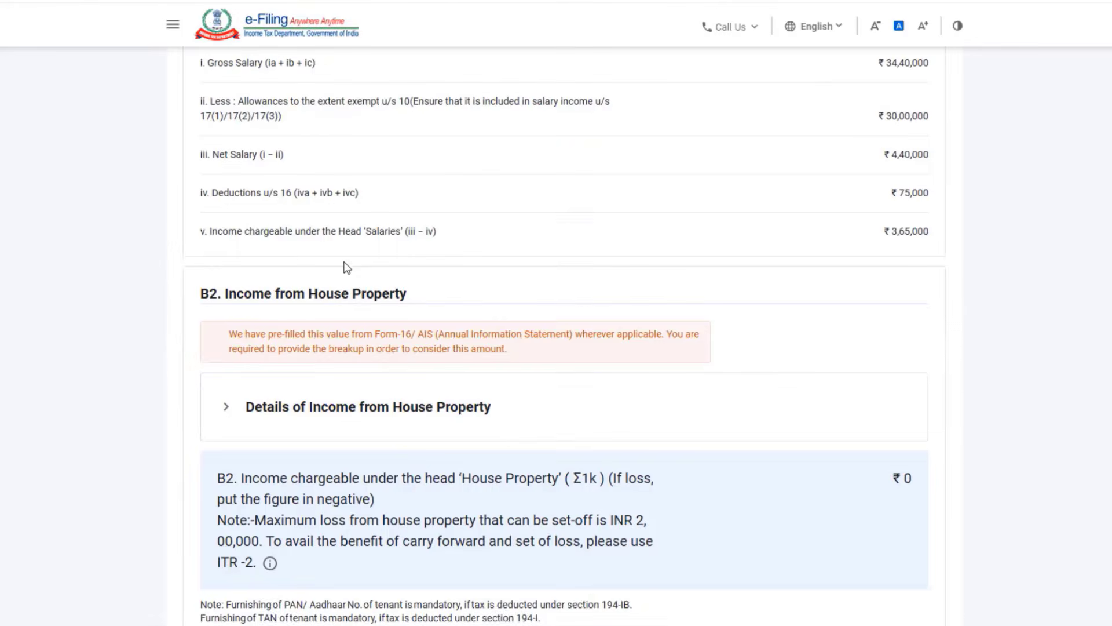
scroll(348, 273, "up", 3)
scroll(349, 280, "up", 1)
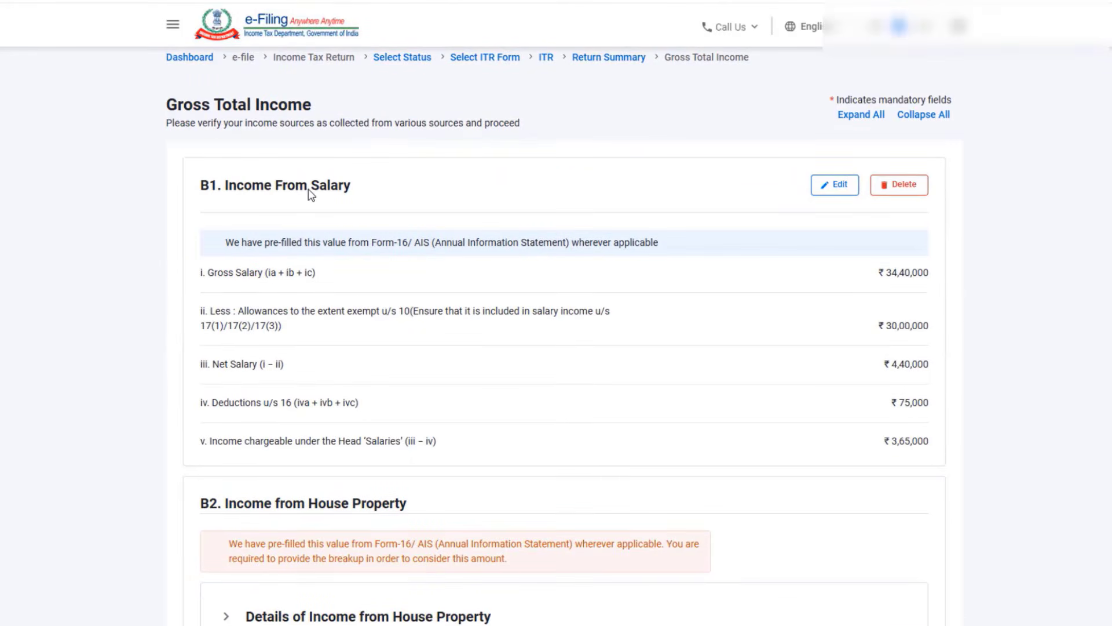
scroll(670, 353, "down", 1)
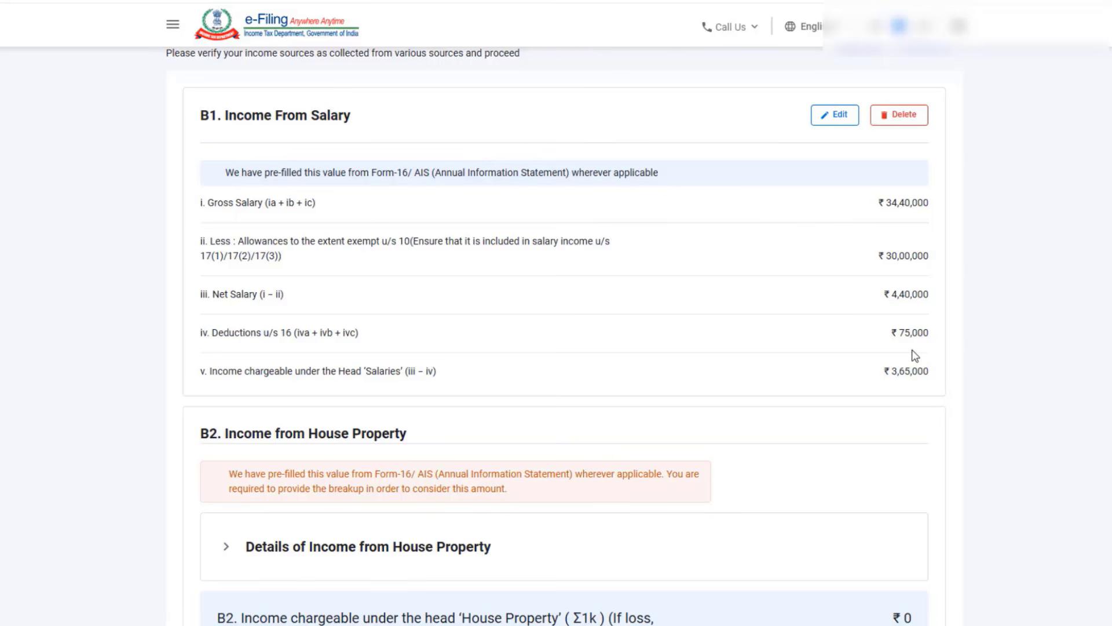
Expand the C3 Exempt Income section under Gross Total Income and start a new exempt income entry
scroll(642, 400, "down", 7)
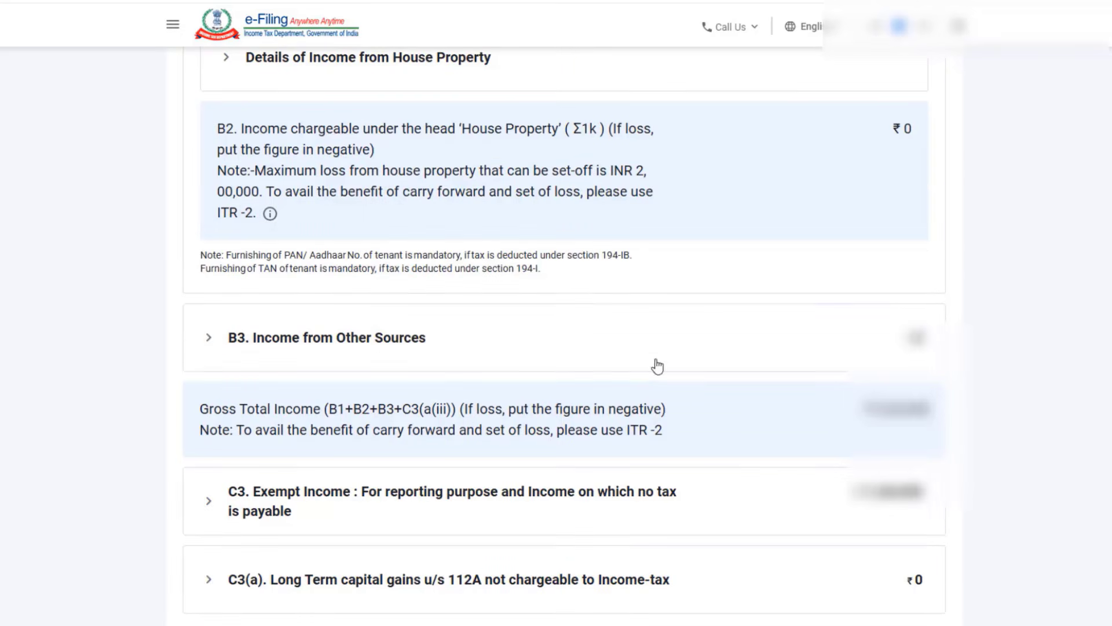
scroll(295, 304, "down", 2)
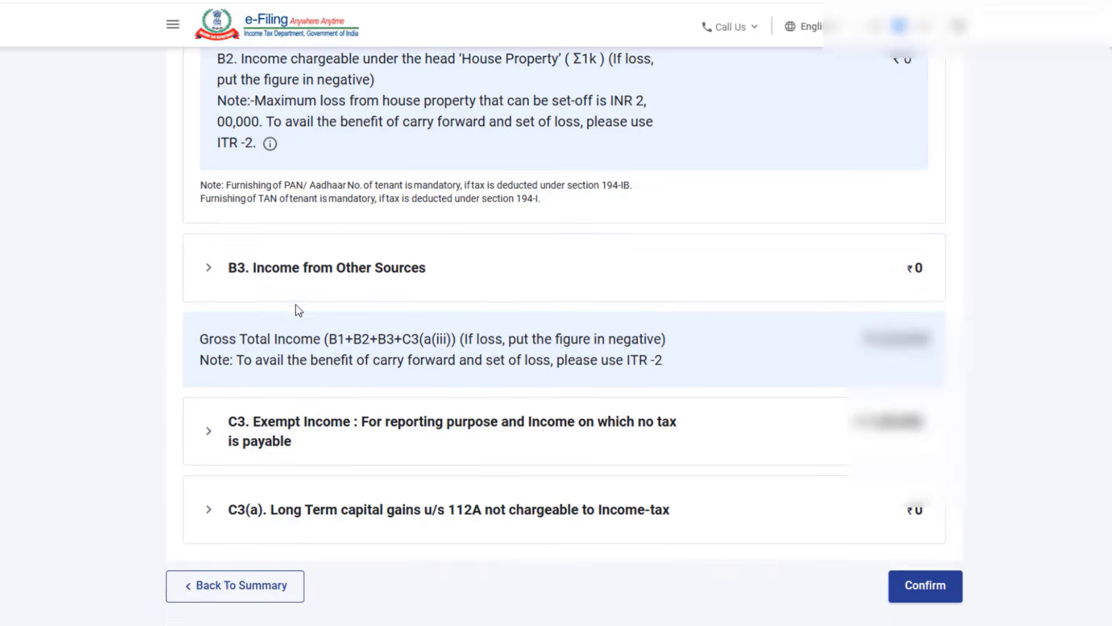
scroll(336, 230, "down", 2)
left_click(285, 258)
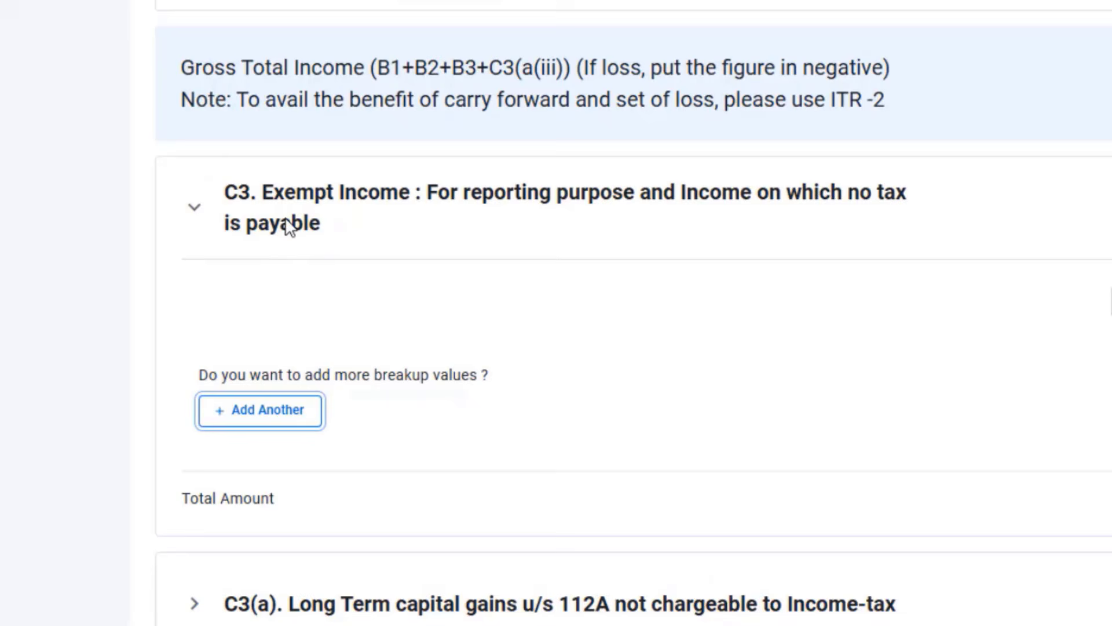
left_click(207, 221)
left_click(235, 447)
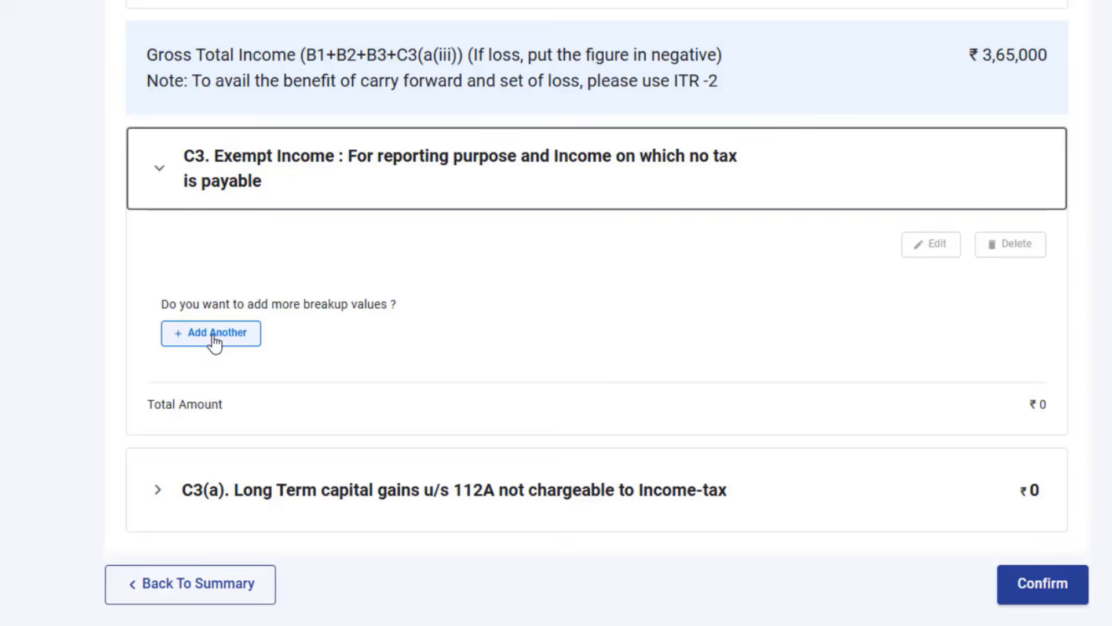
left_click(214, 334)
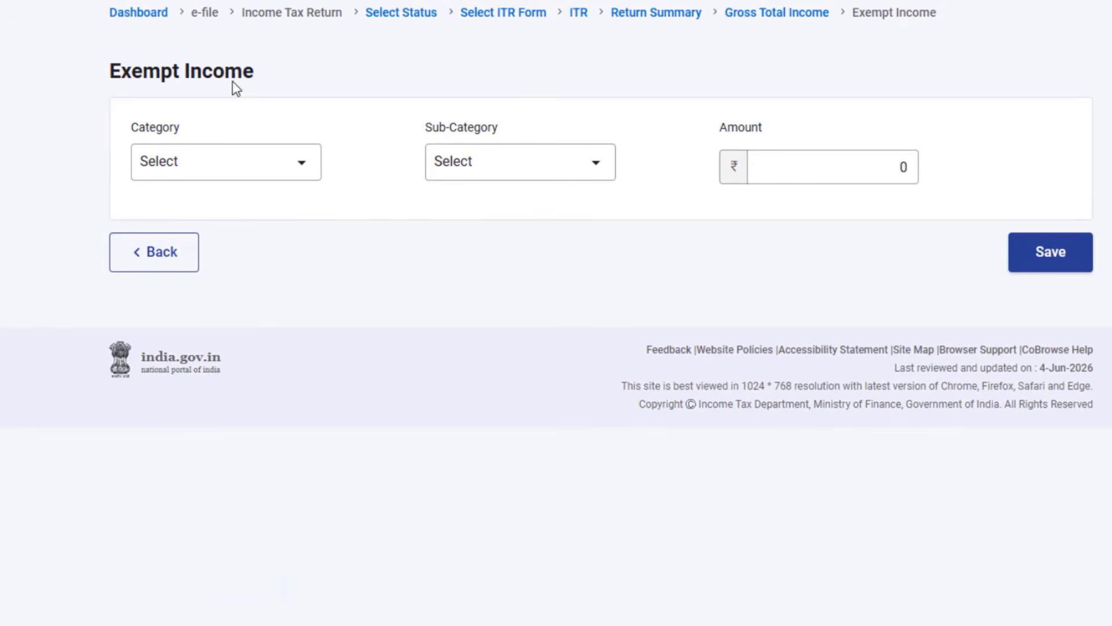
Set the exempt income category to Sums received from policies/contributions such as LIC/NPS/PF/Sukanya Samriddhi Yojana
left_click(186, 162)
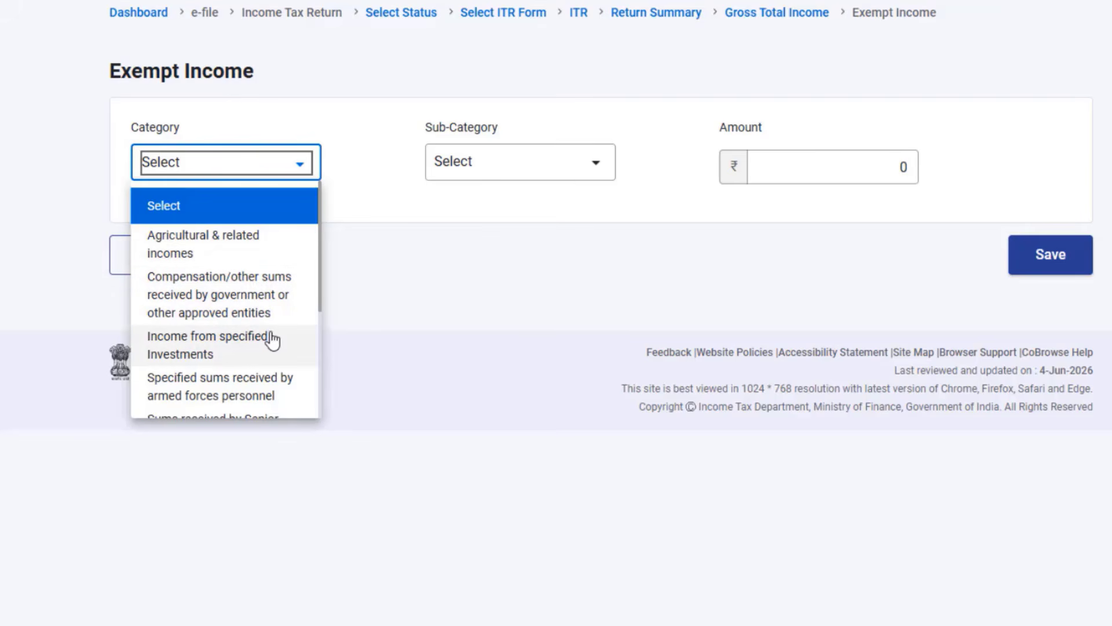
scroll(238, 316, "down", 3)
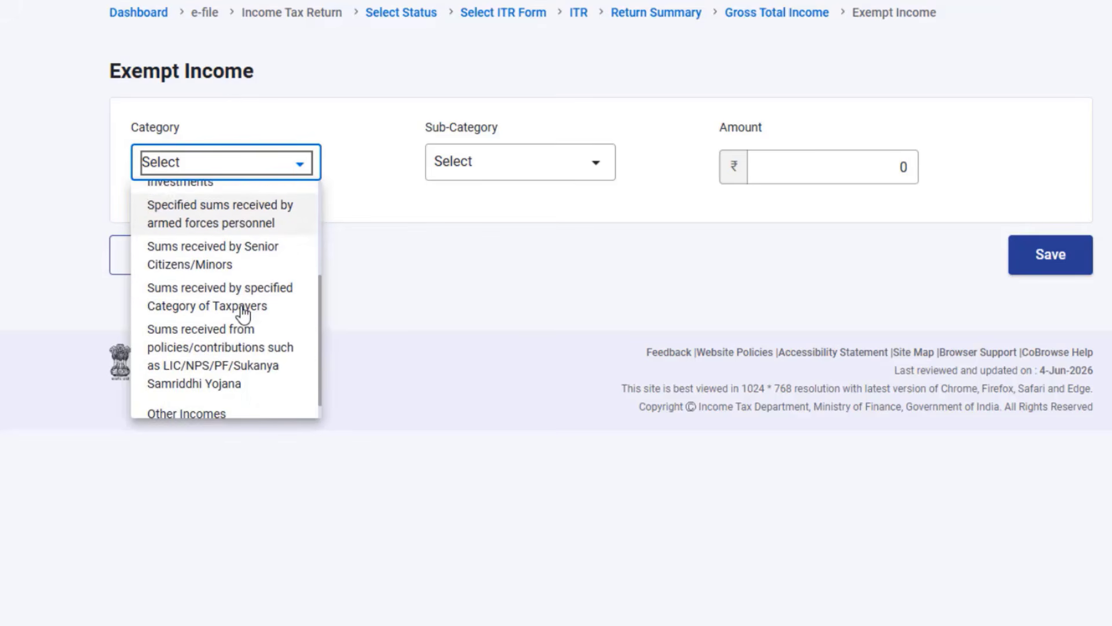
scroll(241, 310, "down", 1)
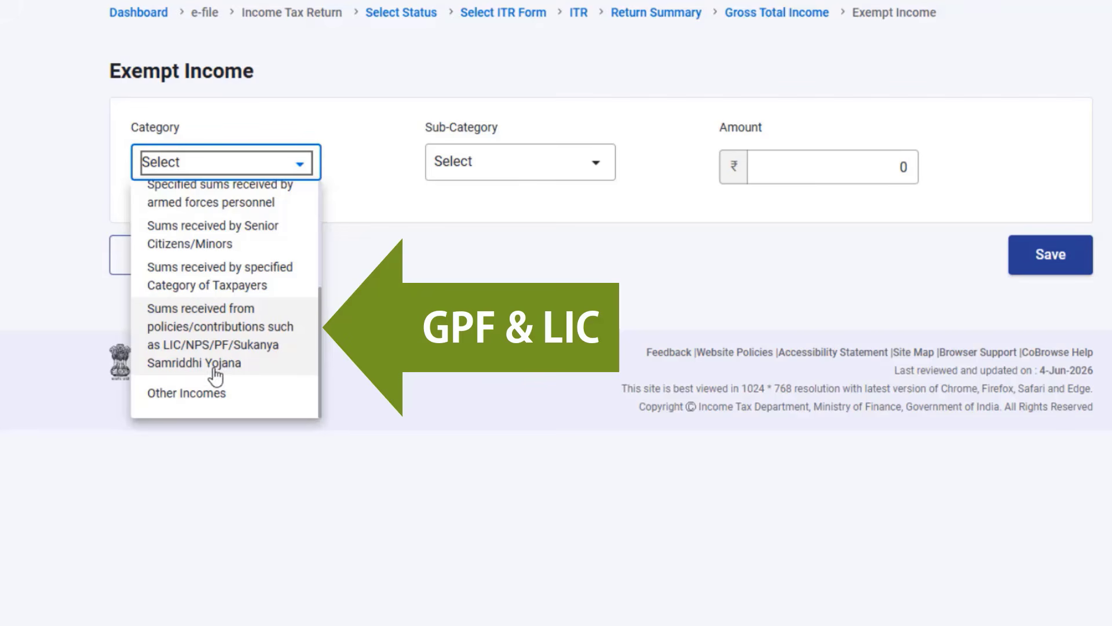
left_click(222, 334)
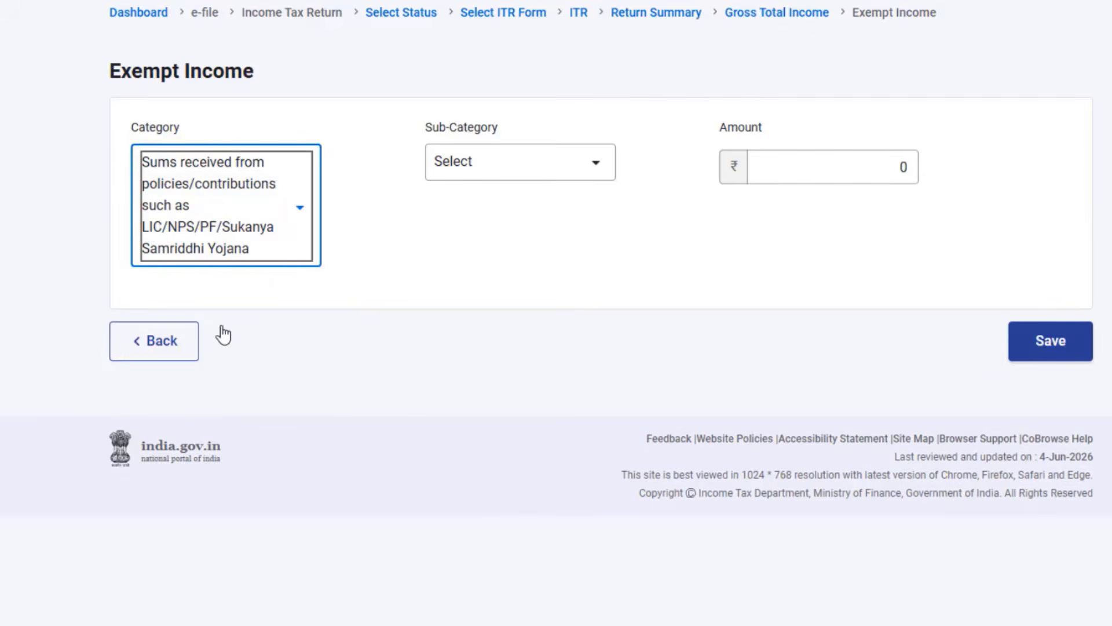
Set the exempt income sub-category to 10(10D), any sum received under a life insurance policy, with an amount of 300000, and save the entry
left_click(465, 169)
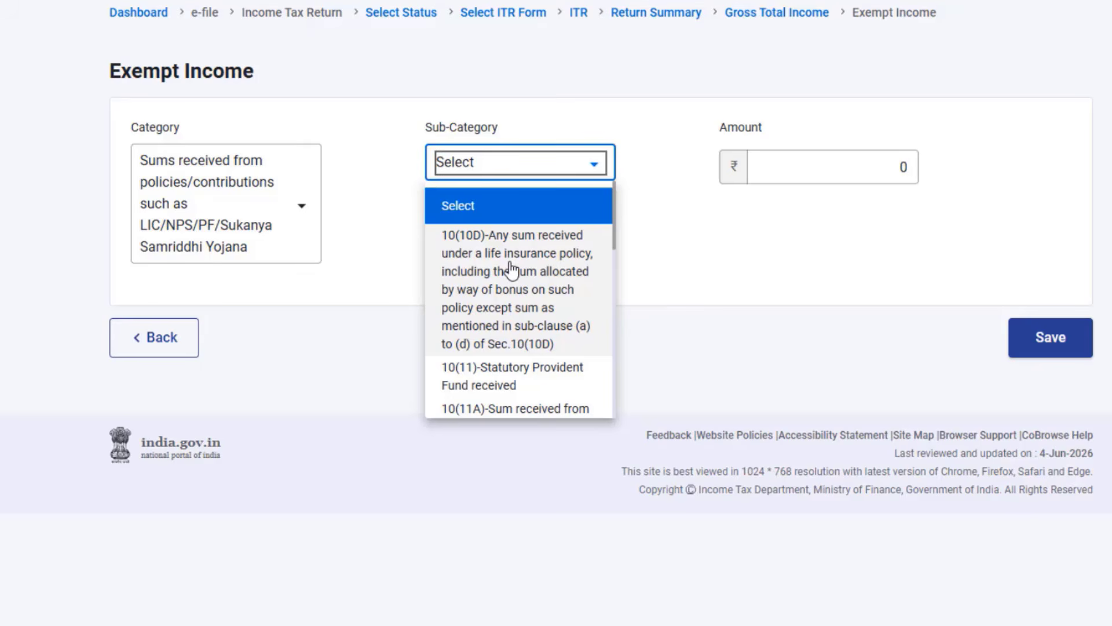
left_click(509, 269)
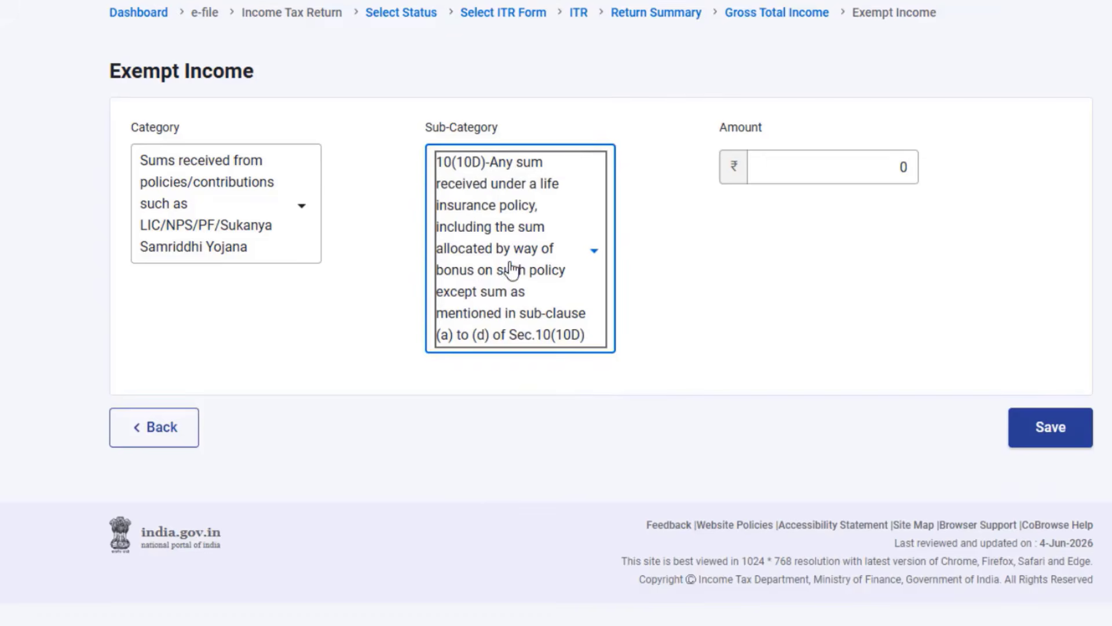
left_click(913, 169)
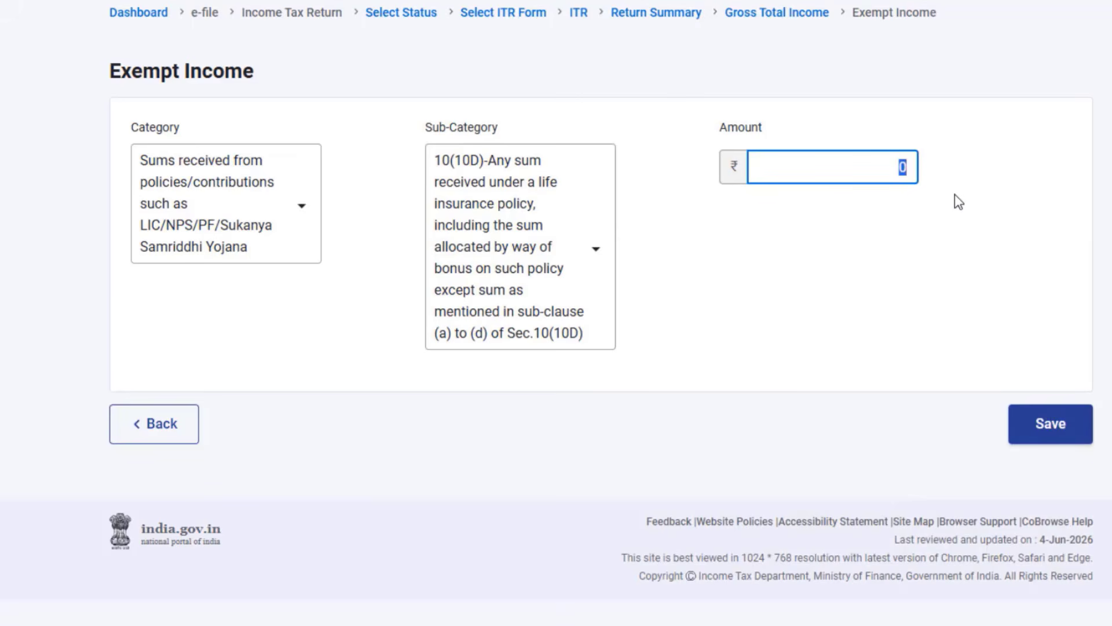
type("300000")
left_click(1045, 426)
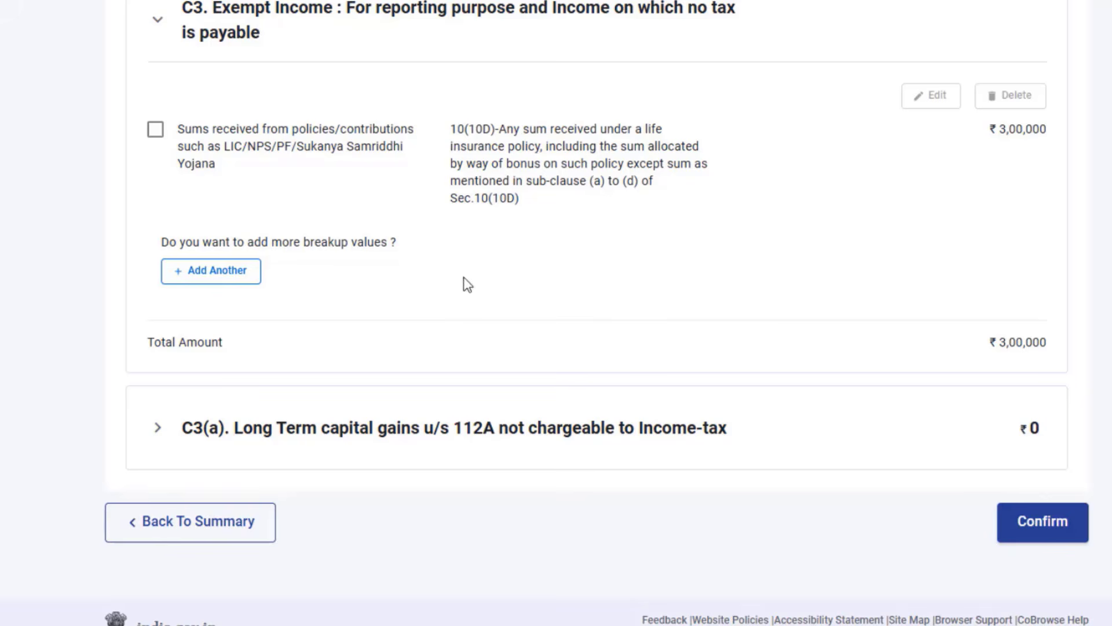
Add another exempt income entry under sums received from policies/contributions such as LIC/NPS/PF, sub-category 10(11)-Statutory Provident Fund received, amount 800000, and save it
left_click(240, 280)
left_click(305, 167)
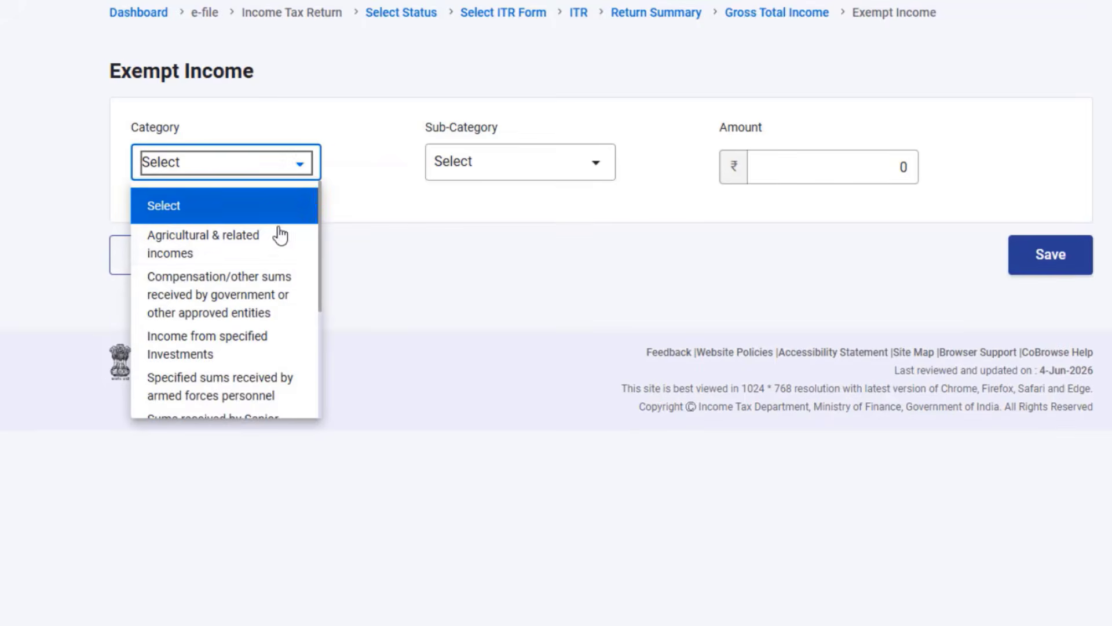
scroll(243, 348, "down", 3)
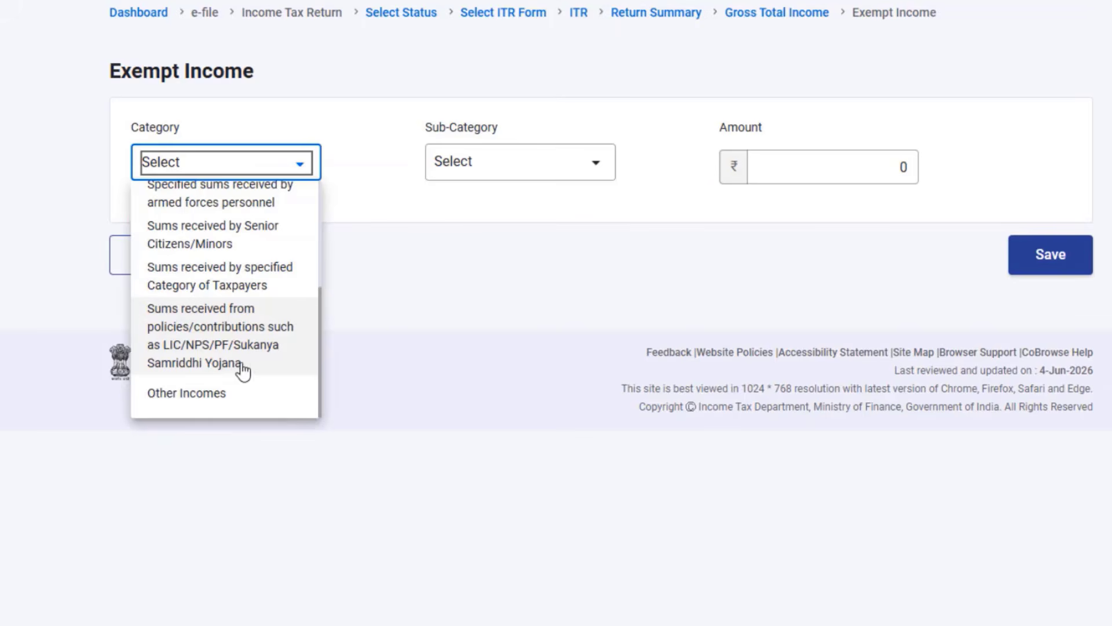
left_click(199, 352)
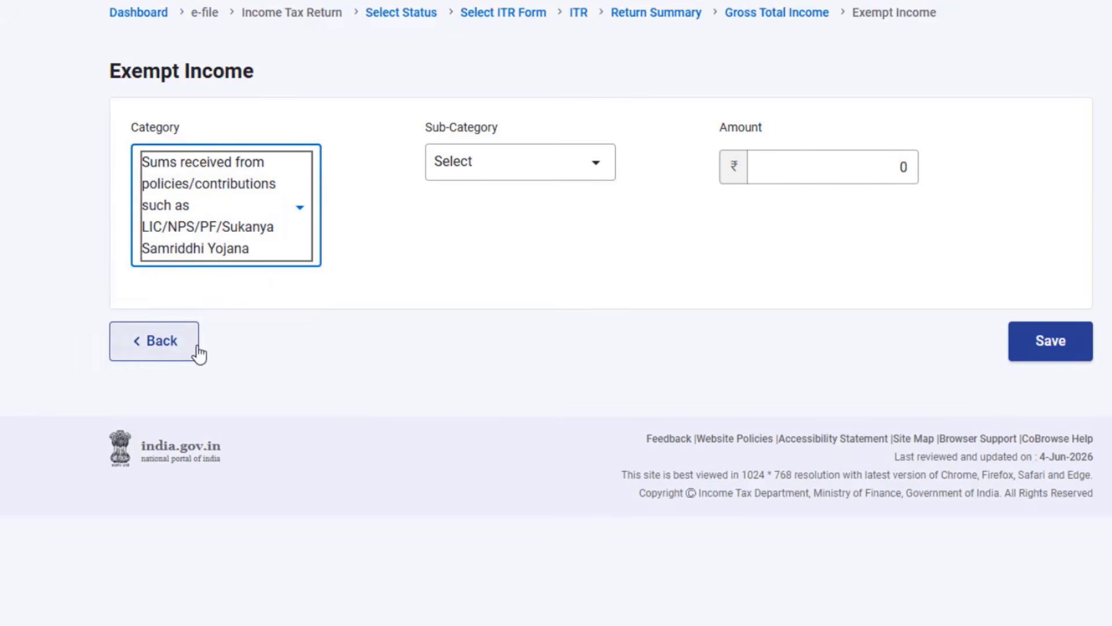
left_click(594, 162)
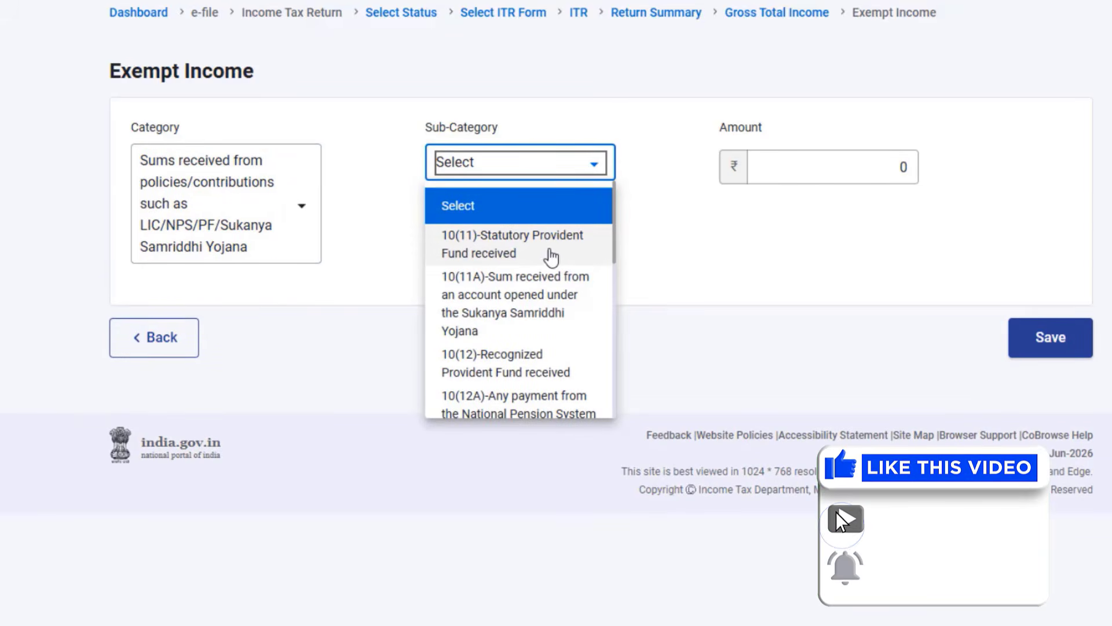
left_click(501, 250)
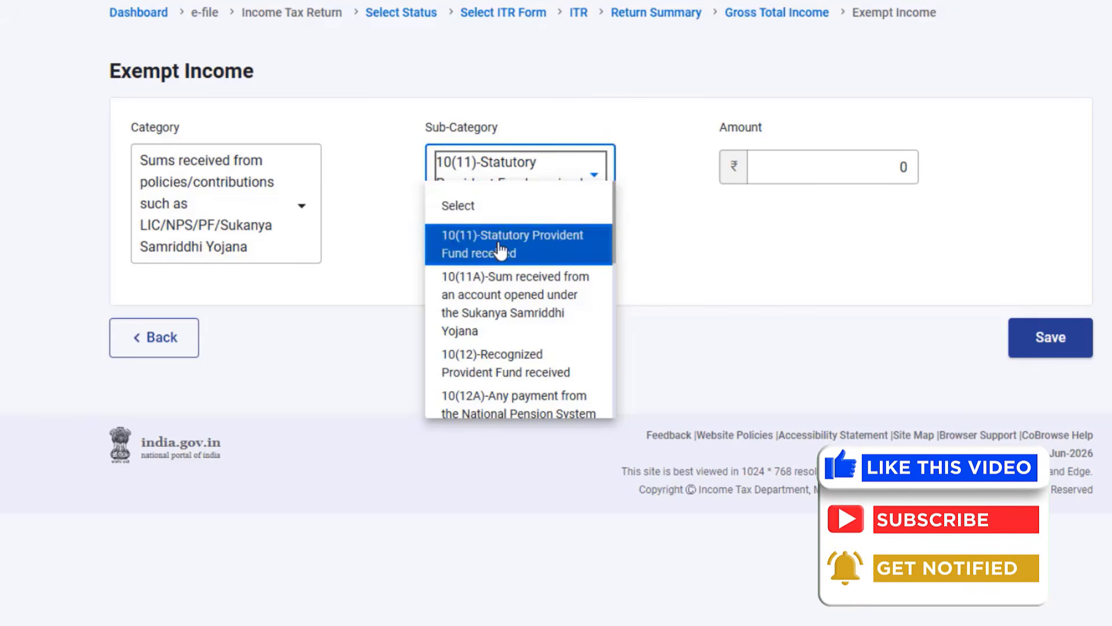
double_click(899, 168)
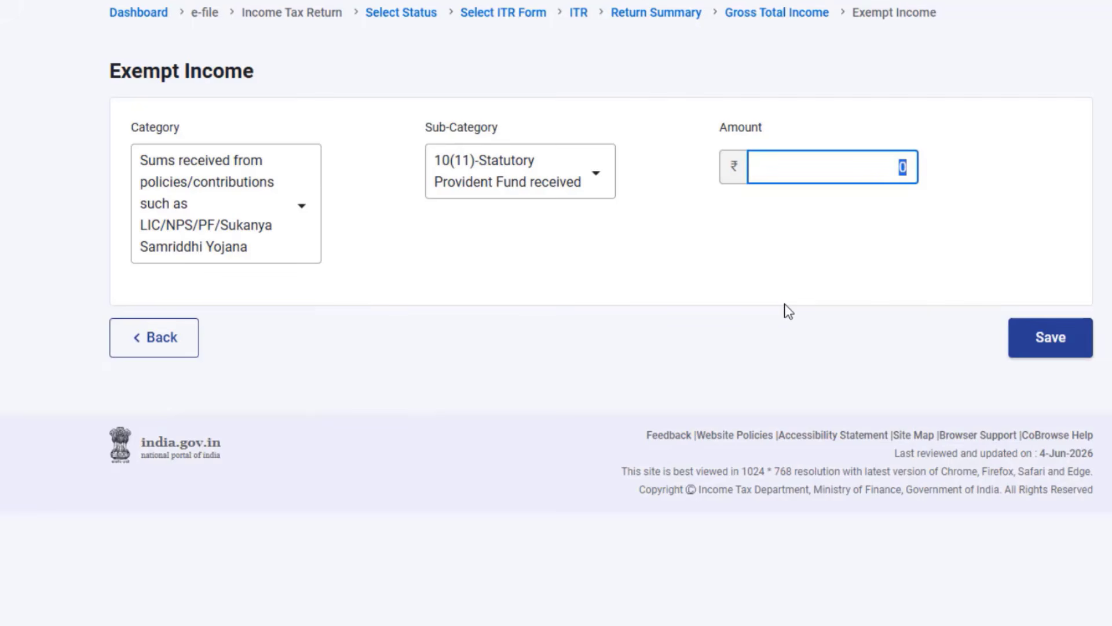
type("800000")
left_click(1050, 342)
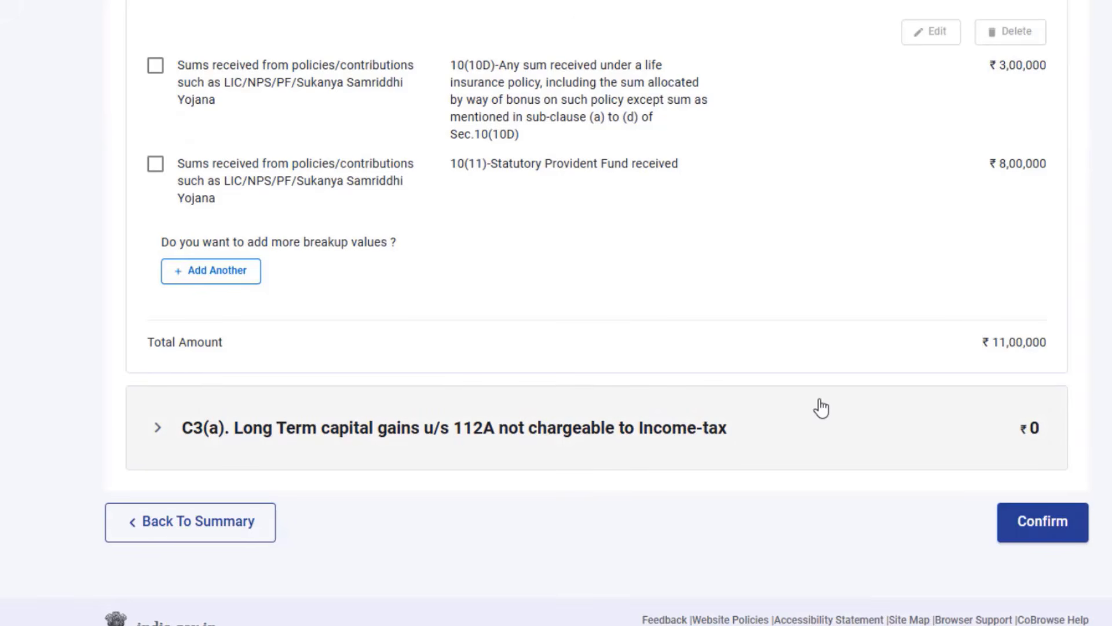
Review the salary, house property and exempt income details under Gross Total Income, and confirm the section
scroll(834, 409, "up", 5)
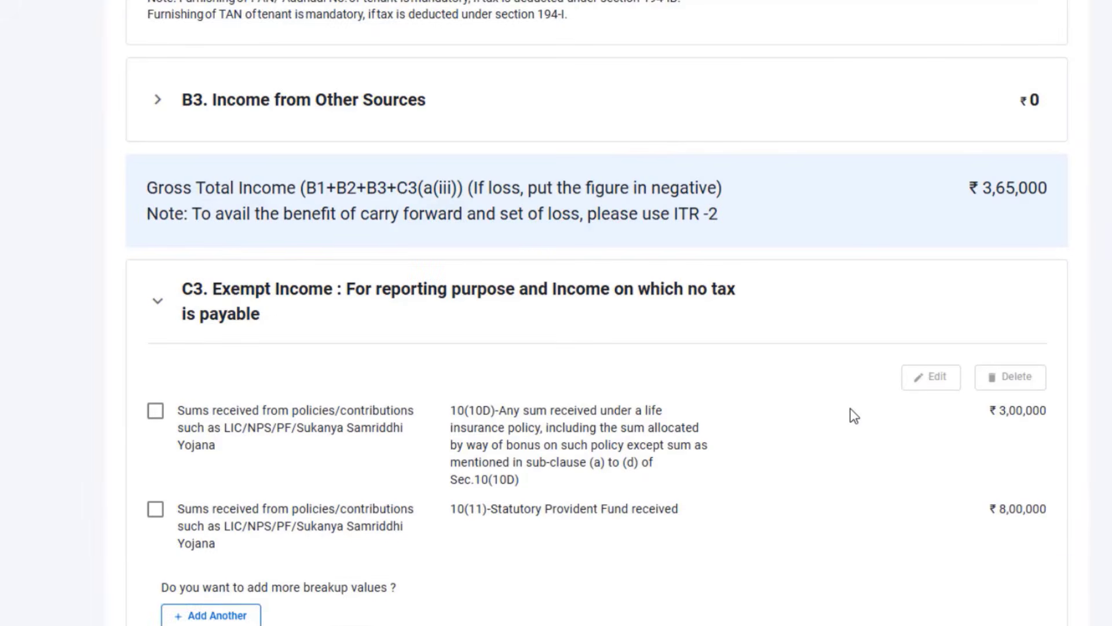
scroll(854, 416, "up", 10)
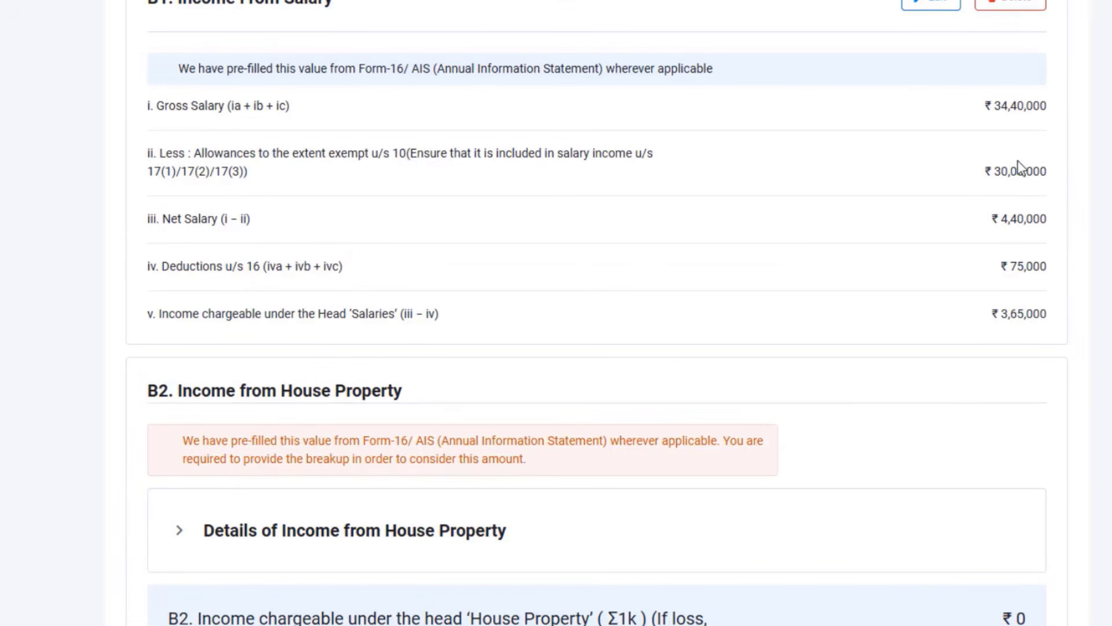
scroll(881, 548, "down", 10)
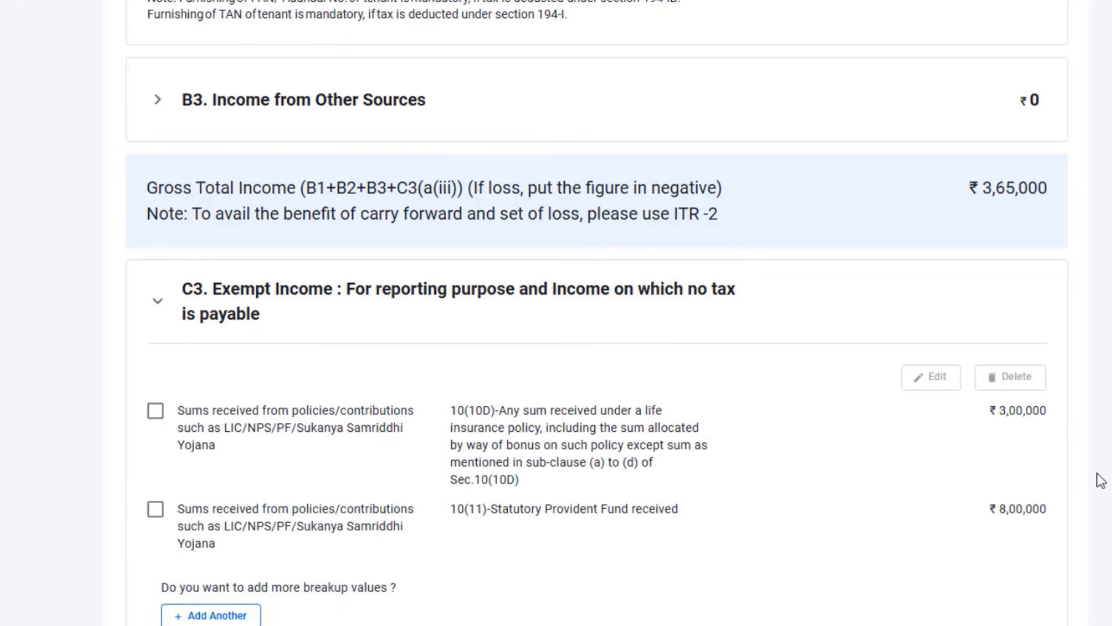
scroll(1051, 542, "down", 3)
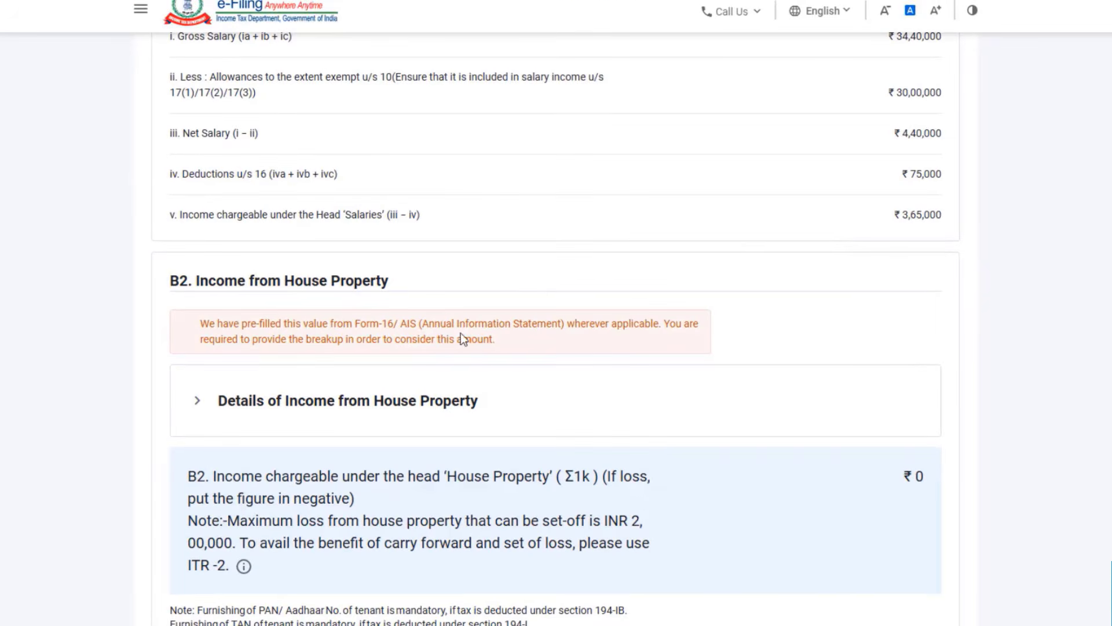
scroll(430, 427, "down", 3)
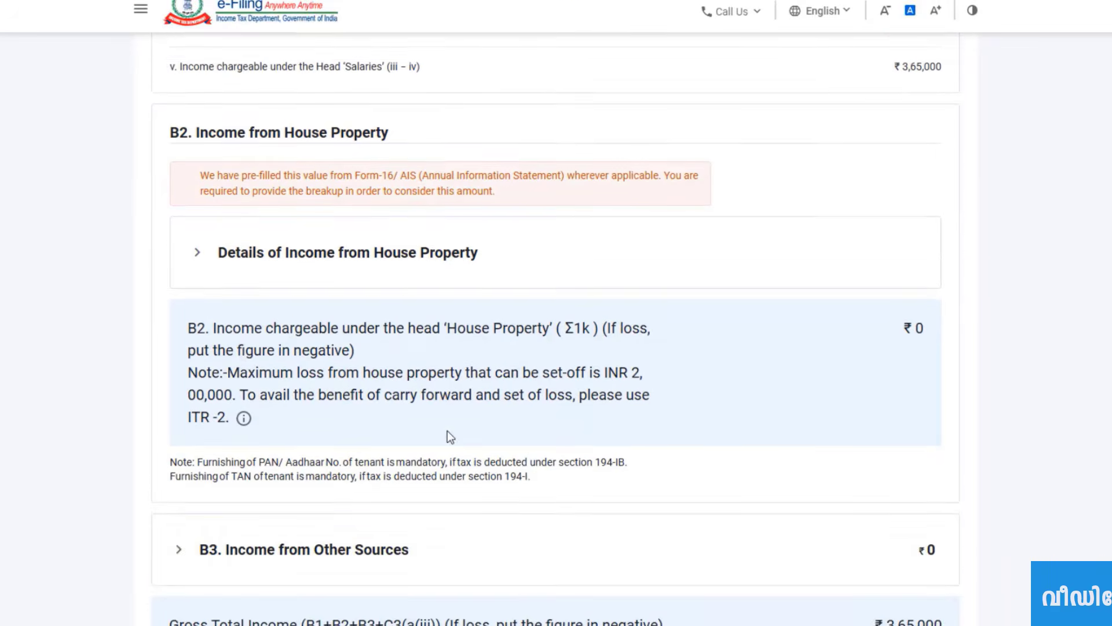
scroll(450, 437, "down", 1)
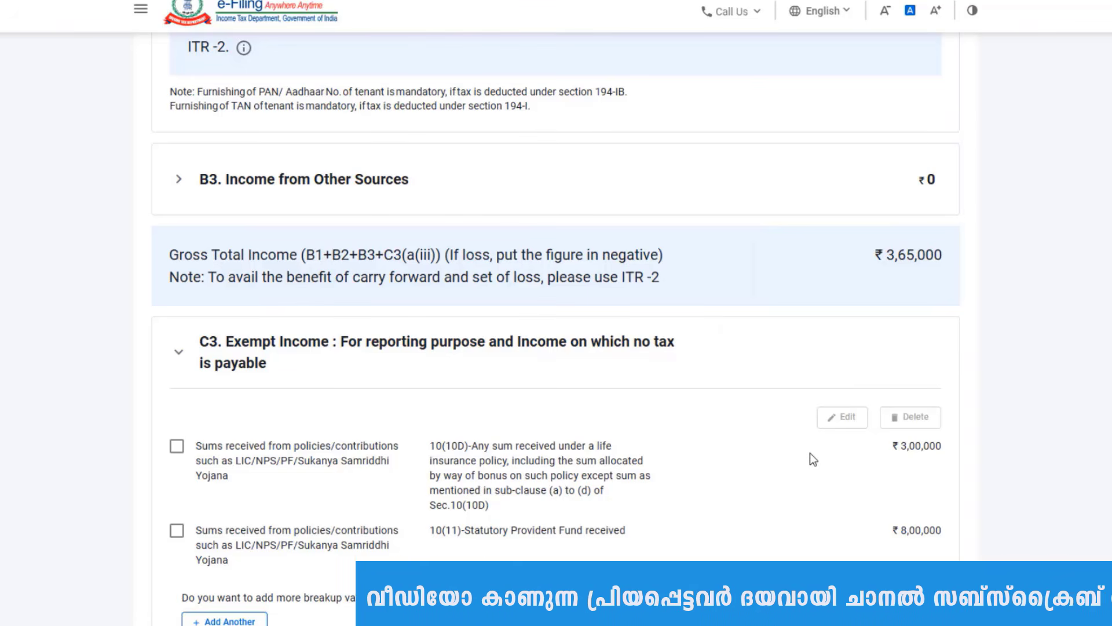
scroll(809, 453, "down", 2)
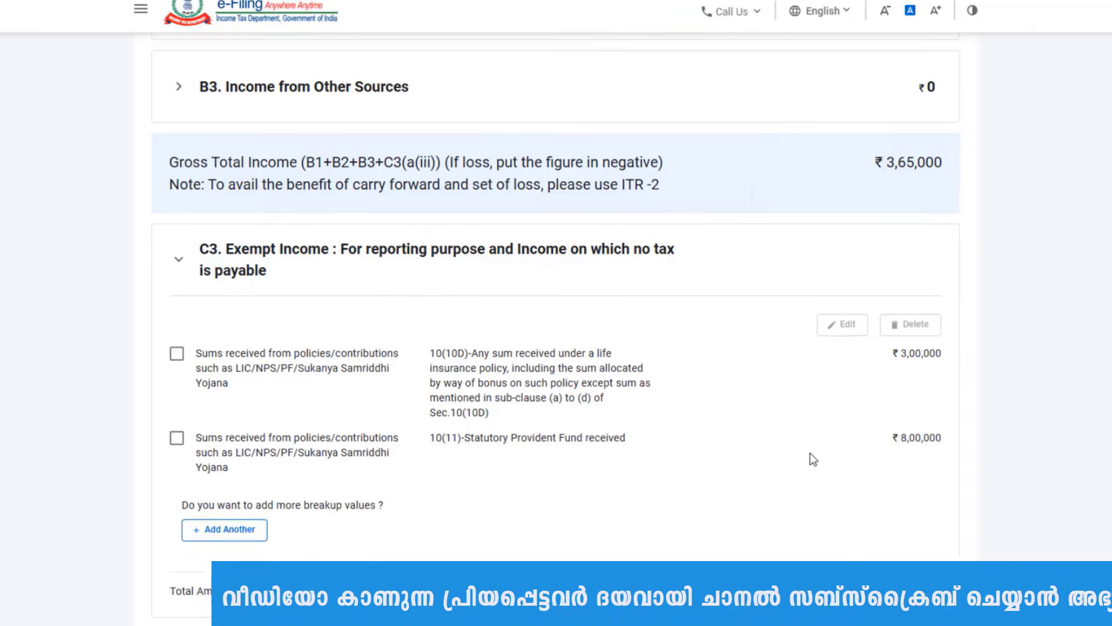
scroll(810, 453, "down", 4)
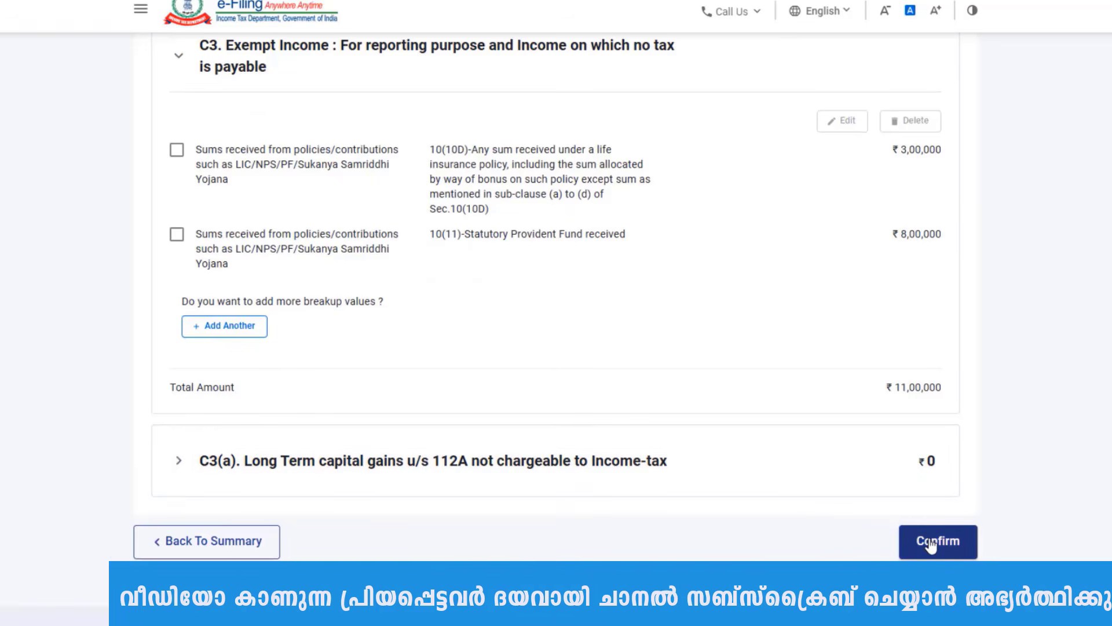
left_click(930, 543)
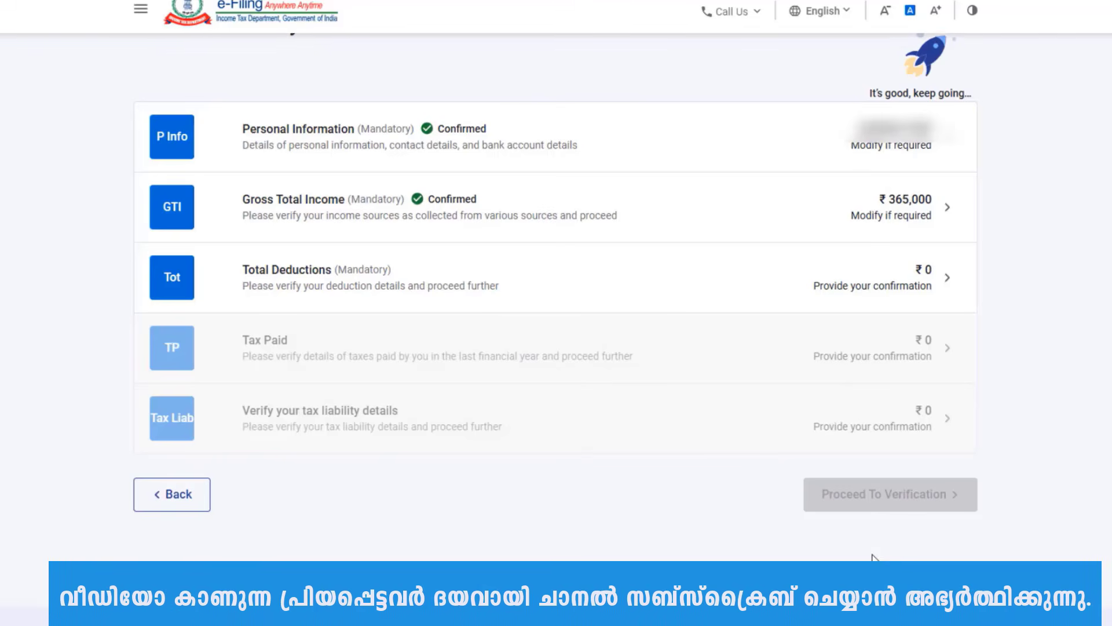